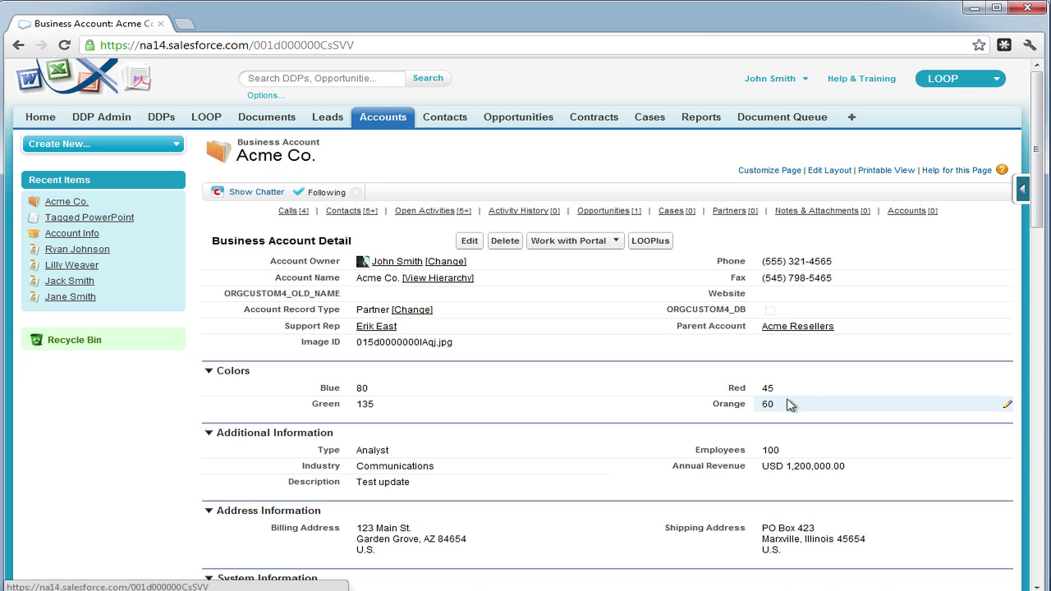
Download the Tagged PowerPoint template from the Account Info DDP and open it in PowerPoint
{"action": "left_click", "coordinate": [162, 117]}
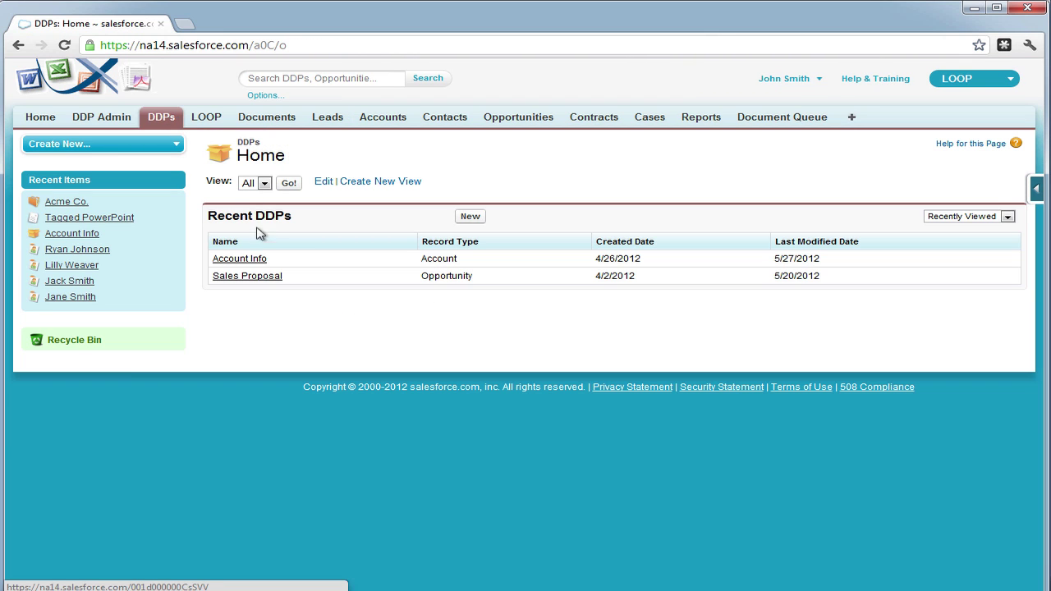
{"action": "left_click", "coordinate": [258, 261]}
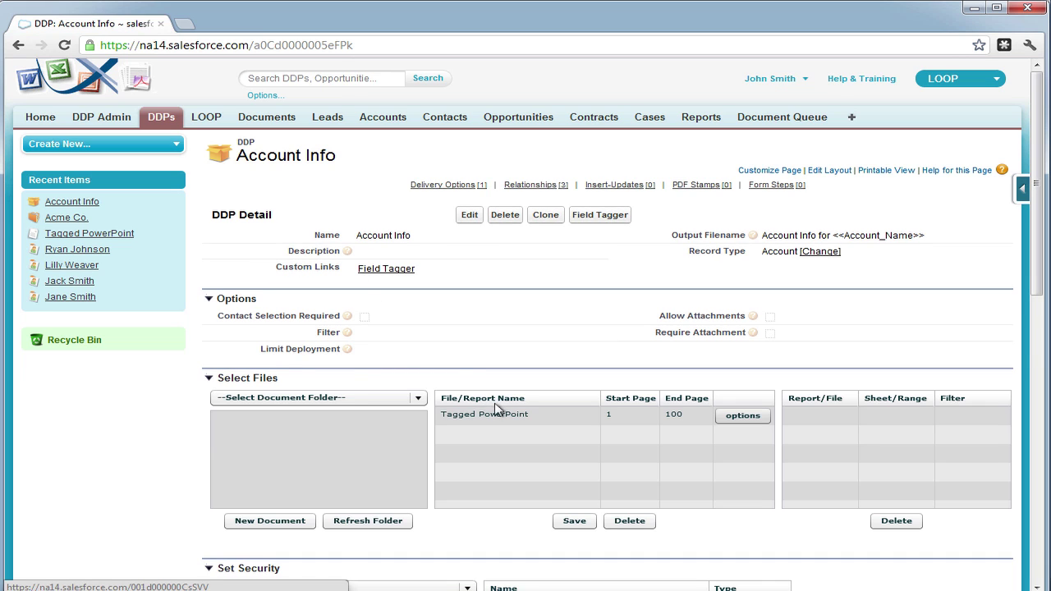
{"action": "double_click", "coordinate": [496, 416]}
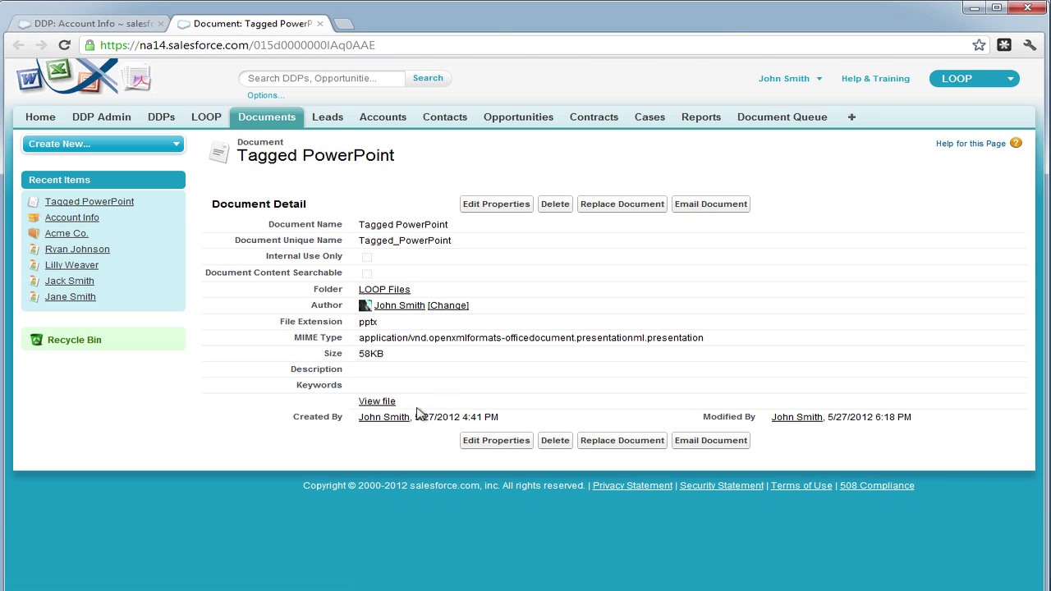
{"action": "left_click", "coordinate": [377, 402]}
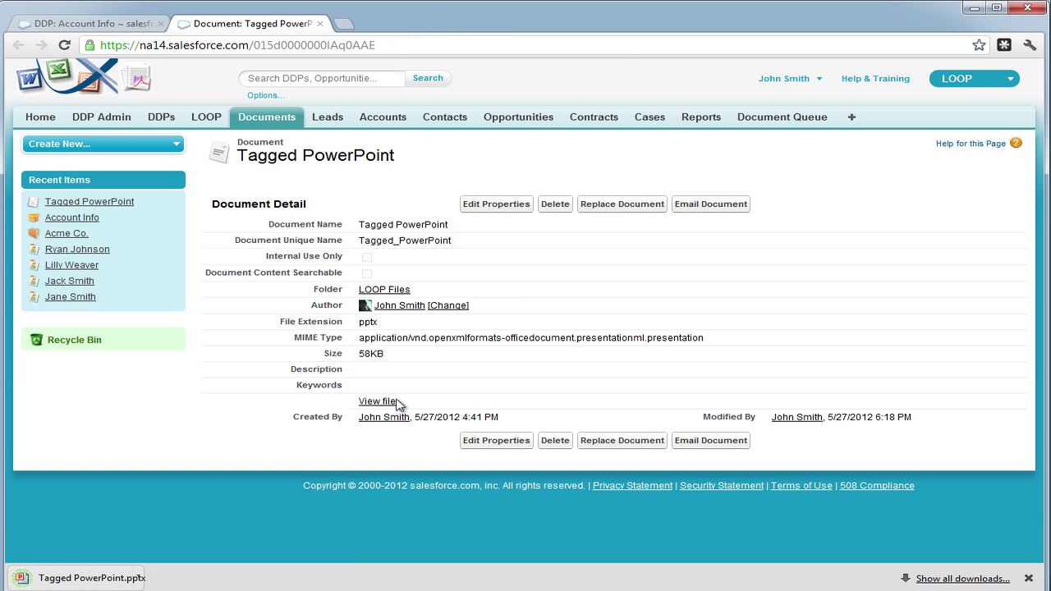
{"action": "left_click", "coordinate": [120, 574]}
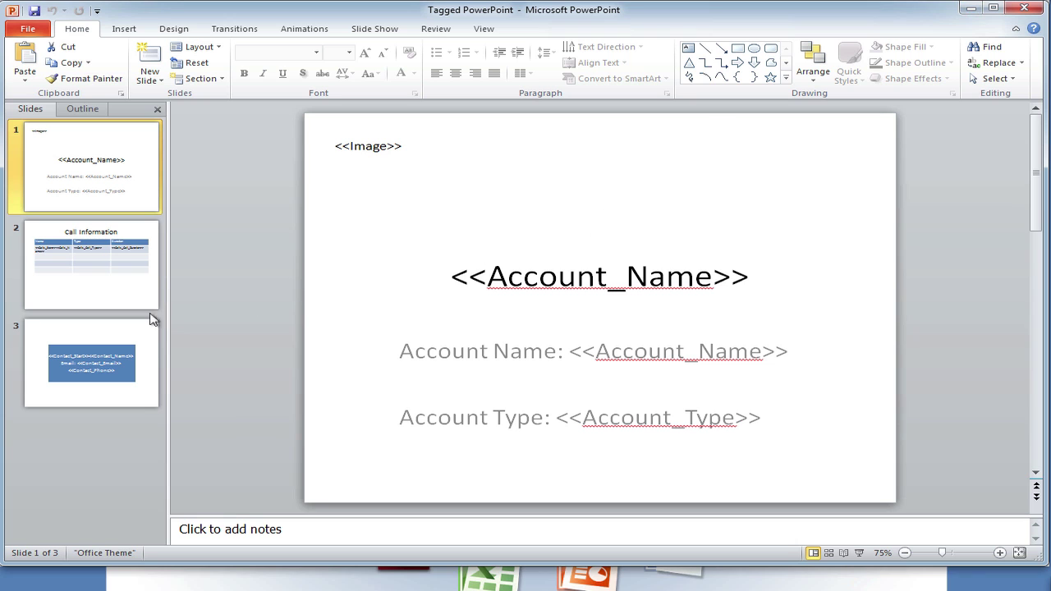
Add a new fourth slide after slide 3 and delete its title and body placeholders
{"action": "left_click", "coordinate": [146, 358]}
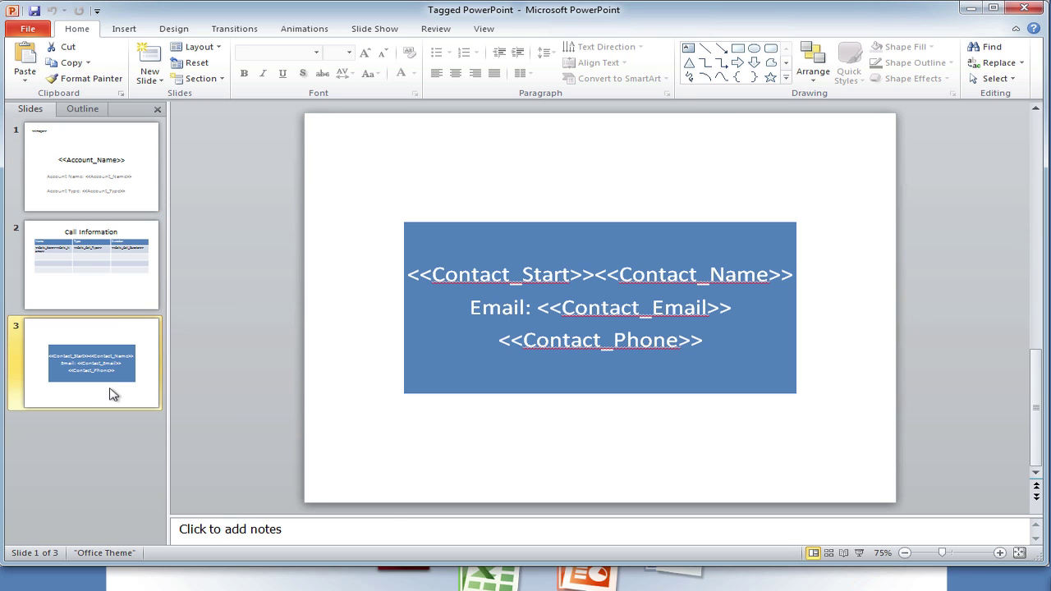
{"action": "left_click", "coordinate": [145, 57]}
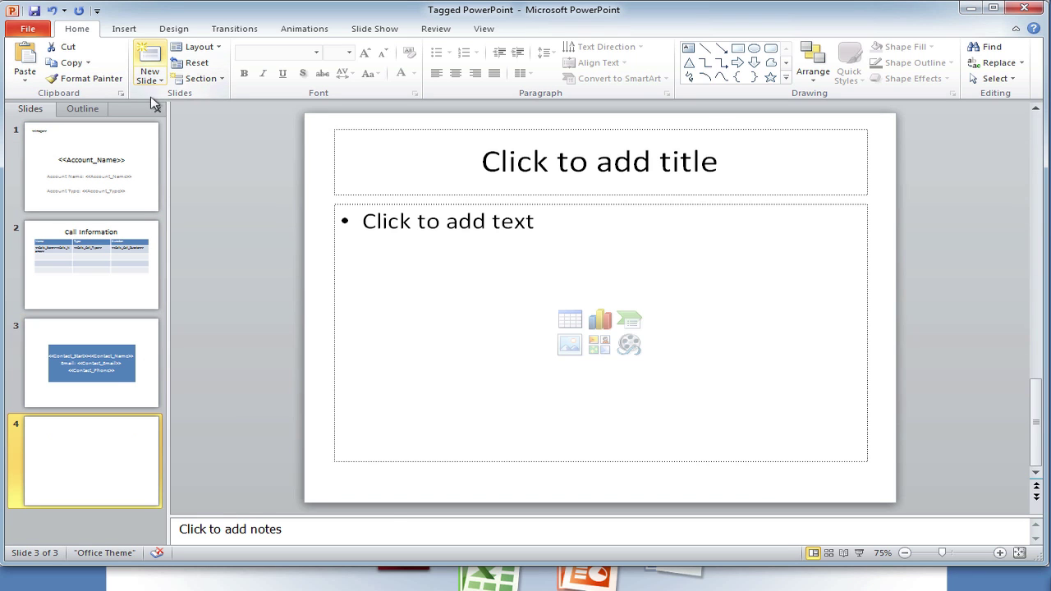
{"action": "left_click", "coordinate": [473, 196]}
{"action": "key", "text": "Delete"}
{"action": "left_click", "coordinate": [476, 205]}
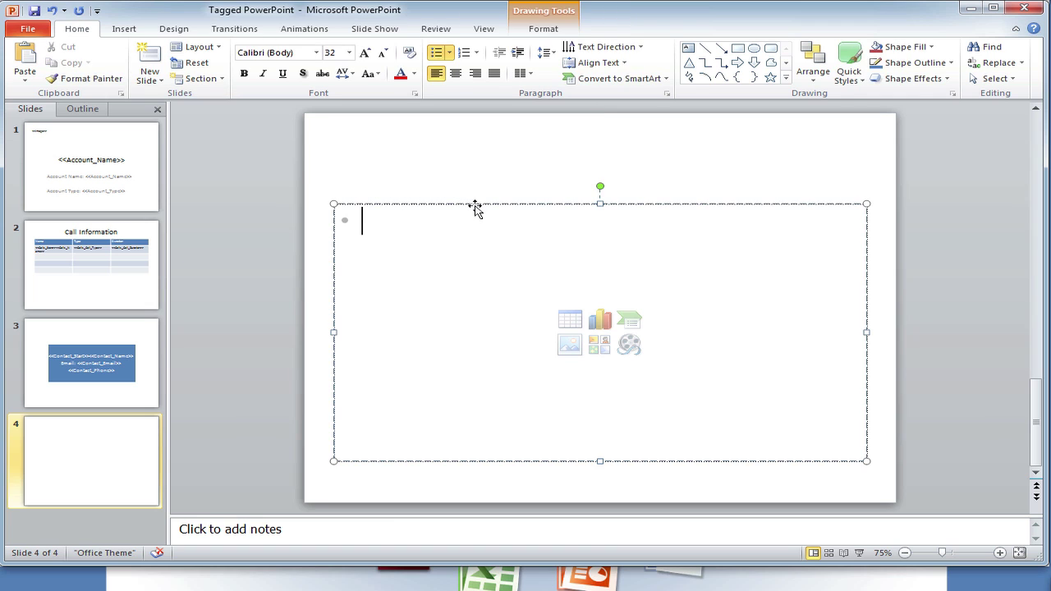
{"action": "left_click", "coordinate": [421, 203]}
{"action": "key", "text": "Delete"}
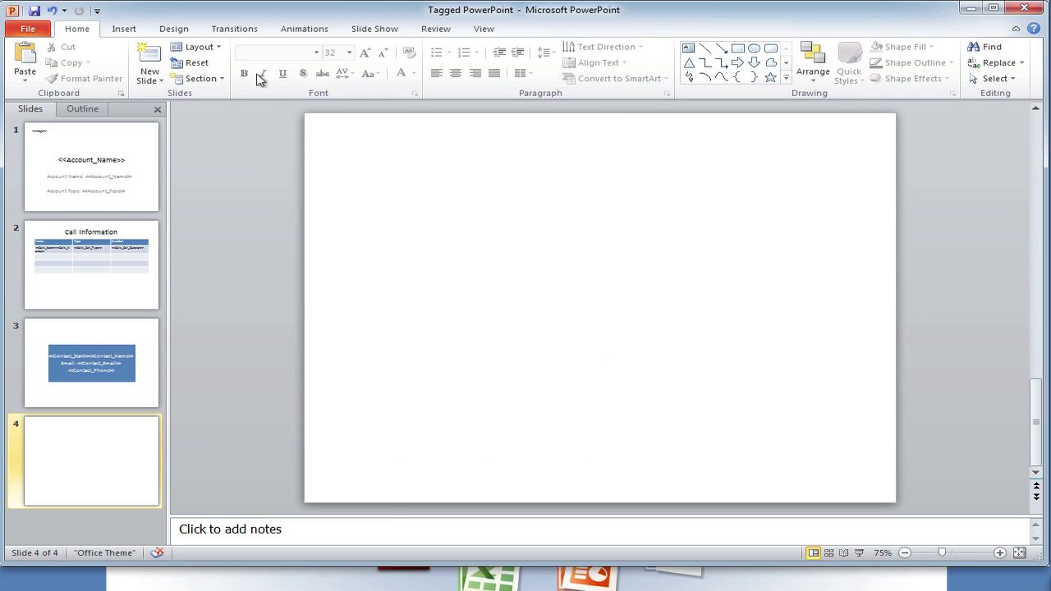
Insert a 3-D pie chart with the default Sales sample data and close its data sheet
{"action": "left_click", "coordinate": [123, 29]}
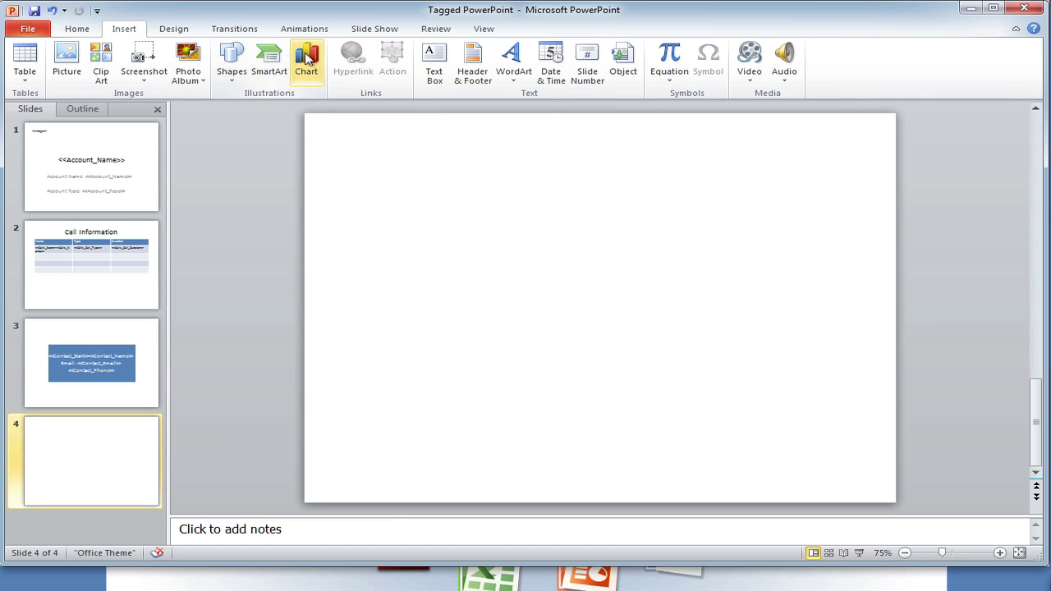
{"action": "left_click", "coordinate": [307, 57]}
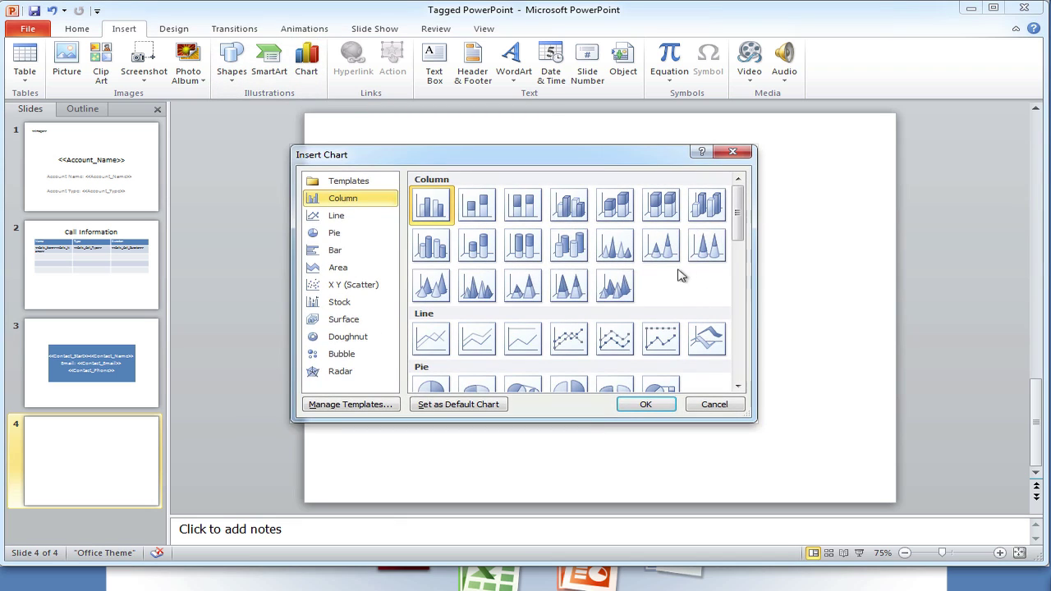
{"action": "left_click_drag", "start_coordinate": [737, 212], "coordinate": [737, 238]}
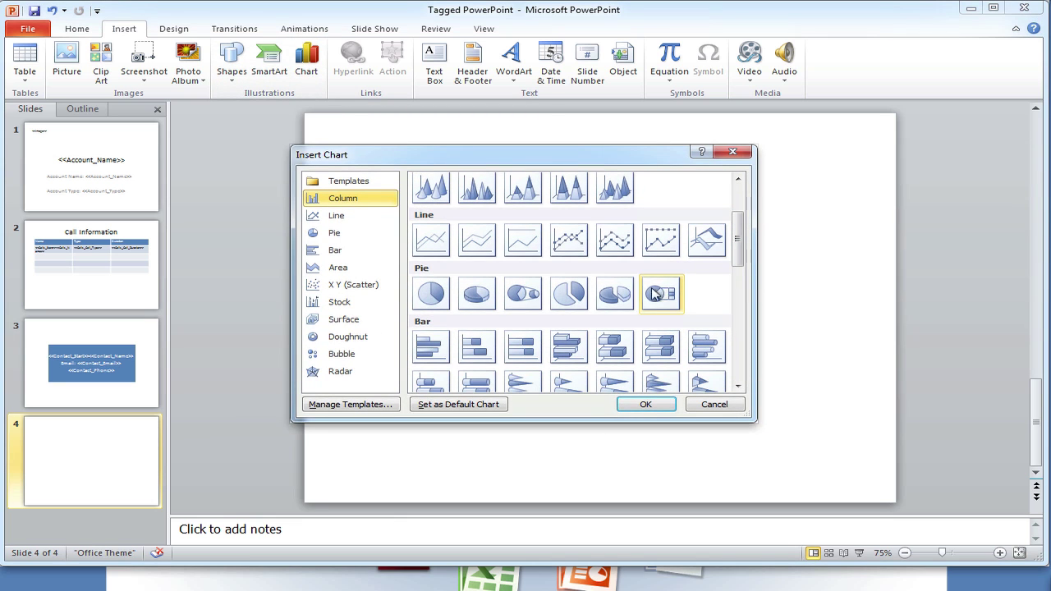
{"action": "left_click", "coordinate": [623, 296]}
{"action": "left_click", "coordinate": [652, 403]}
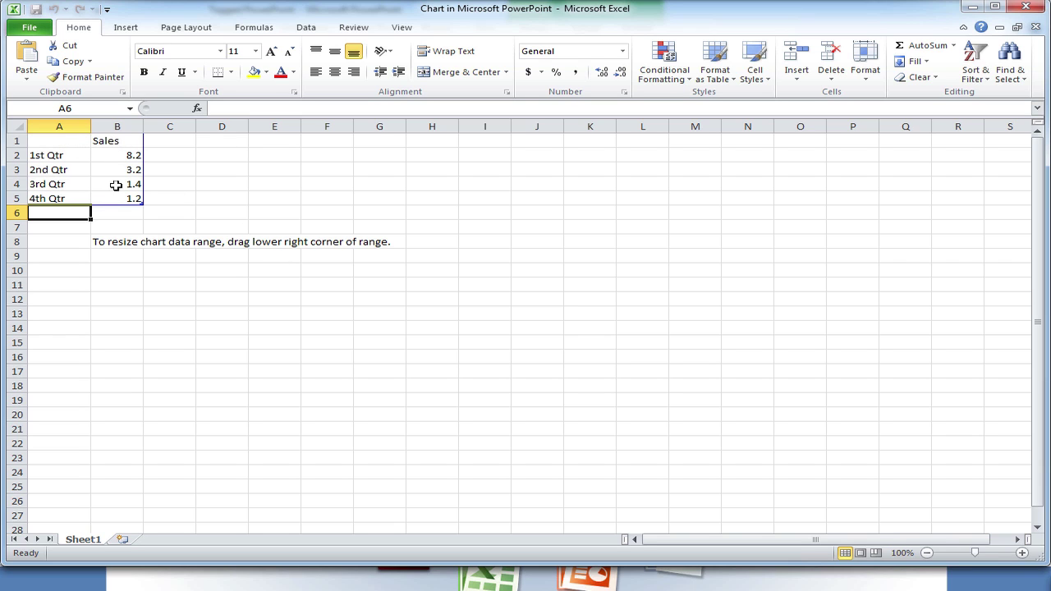
{"action": "left_click", "coordinate": [1019, 8]}
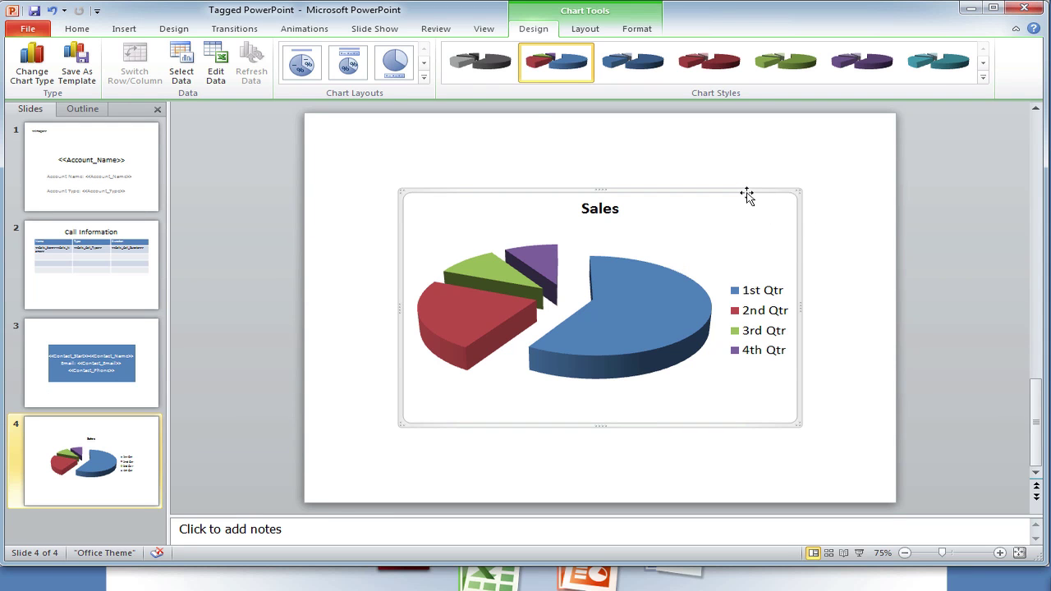
Rename the chart object to Chart1 in the Selection Pane and copy the name
{"action": "left_click", "coordinate": [72, 29]}
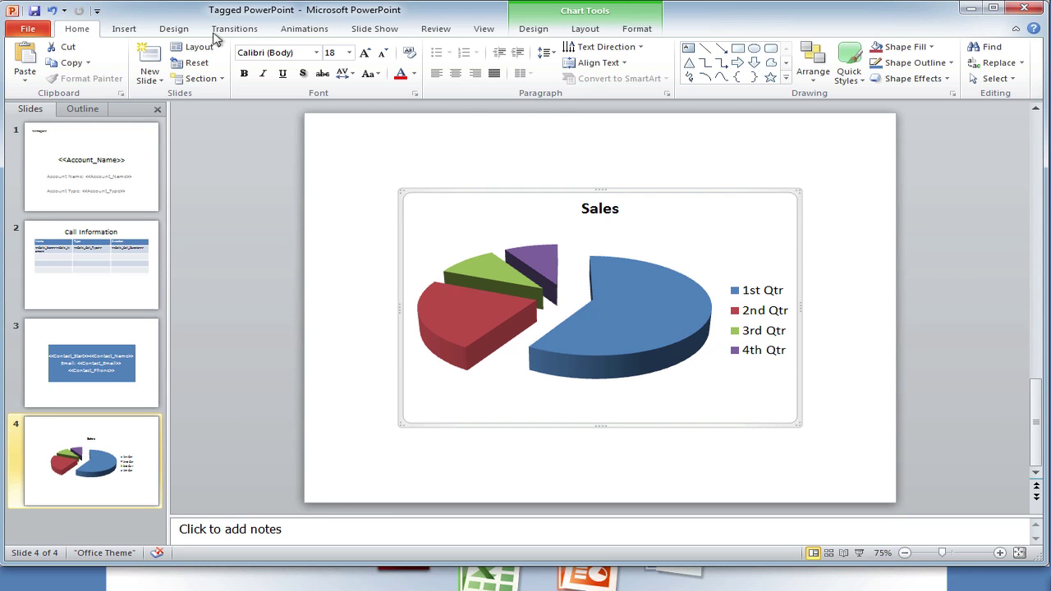
{"action": "left_click", "coordinate": [993, 78]}
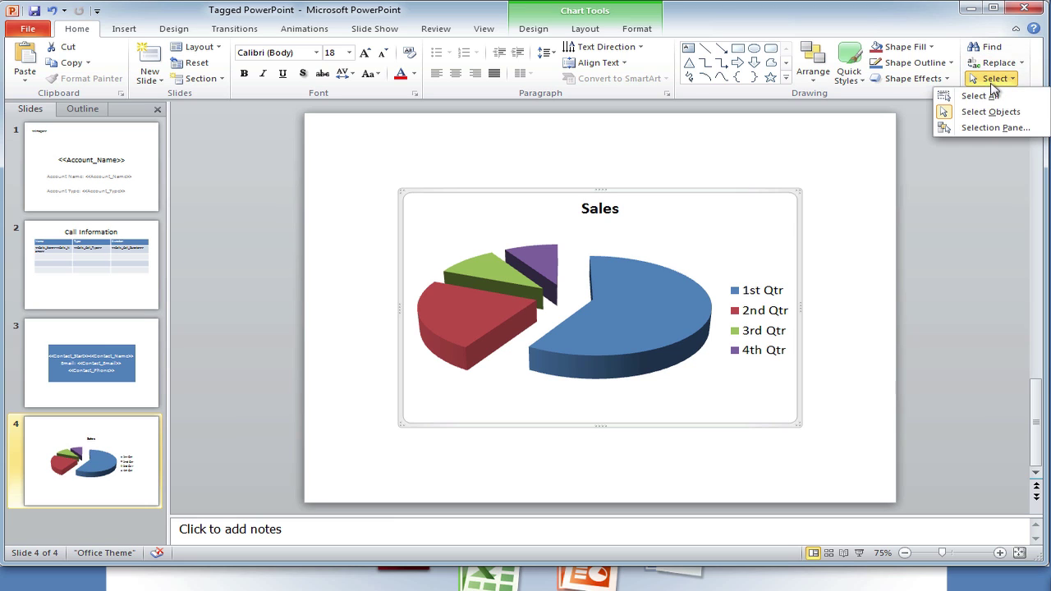
{"action": "left_click", "coordinate": [1008, 127]}
{"action": "left_click", "coordinate": [941, 141]}
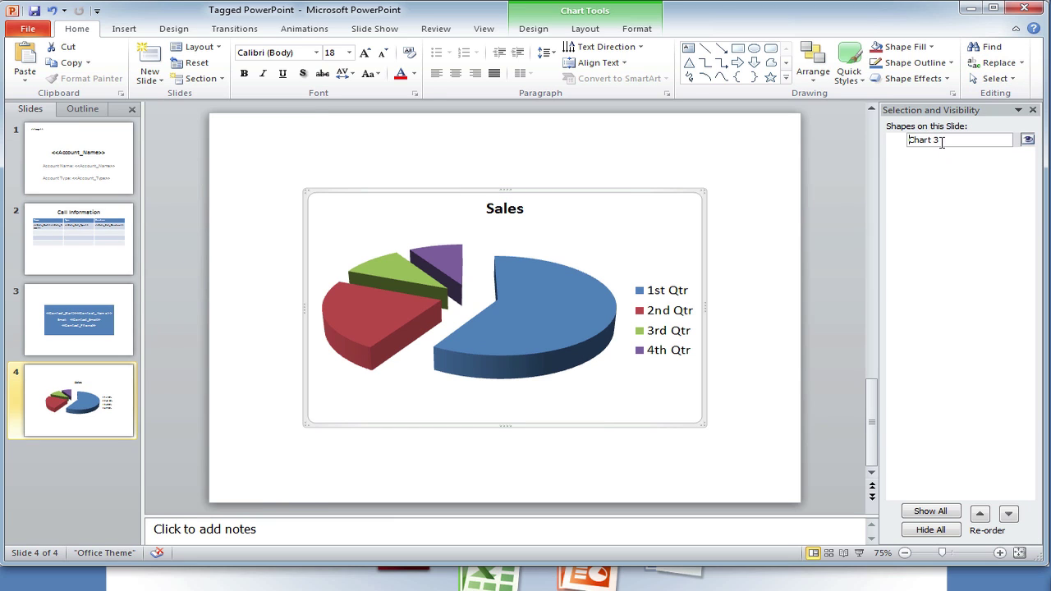
{"action": "double_click", "coordinate": [942, 141]}
{"action": "type", "text": "C"}
{"action": "right_click", "coordinate": [905, 144]}
{"action": "left_click", "coordinate": [913, 167]}
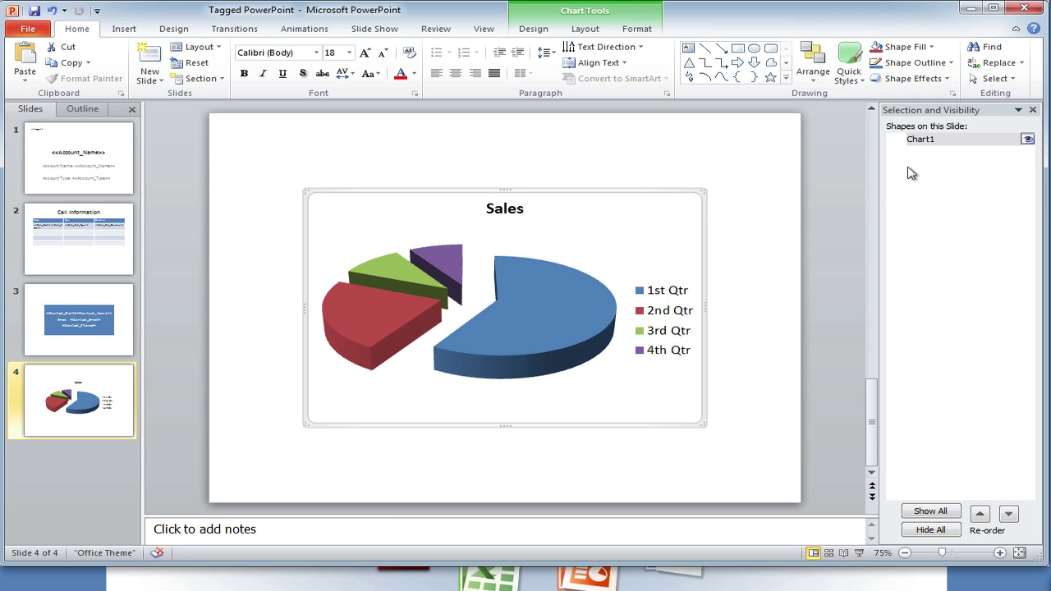
Close the Selection Pane and save the presentation
{"action": "left_click", "coordinate": [686, 162]}
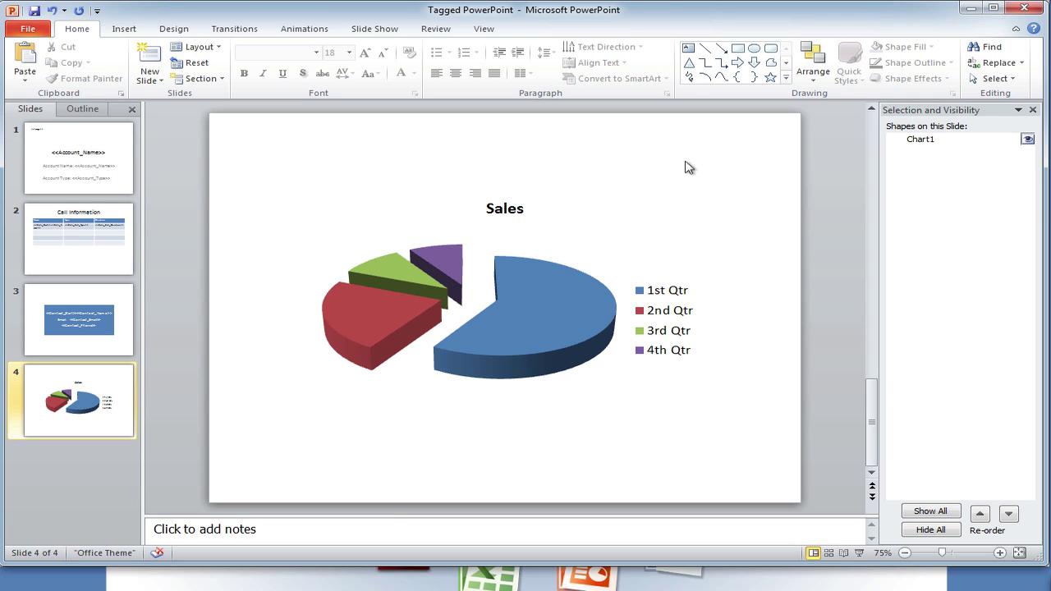
{"action": "left_click", "coordinate": [1031, 111]}
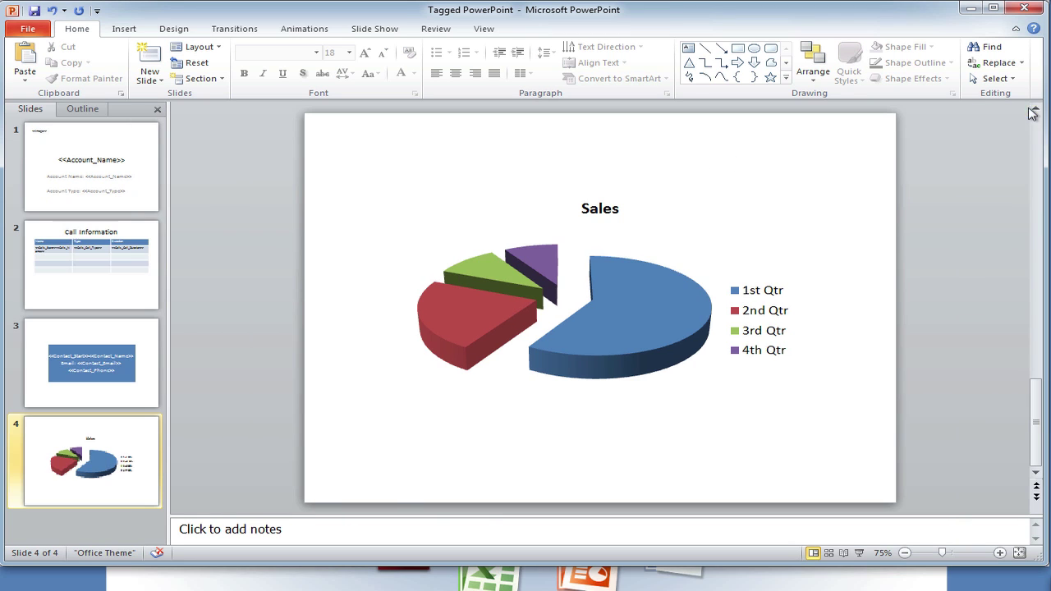
{"action": "left_click", "coordinate": [34, 12]}
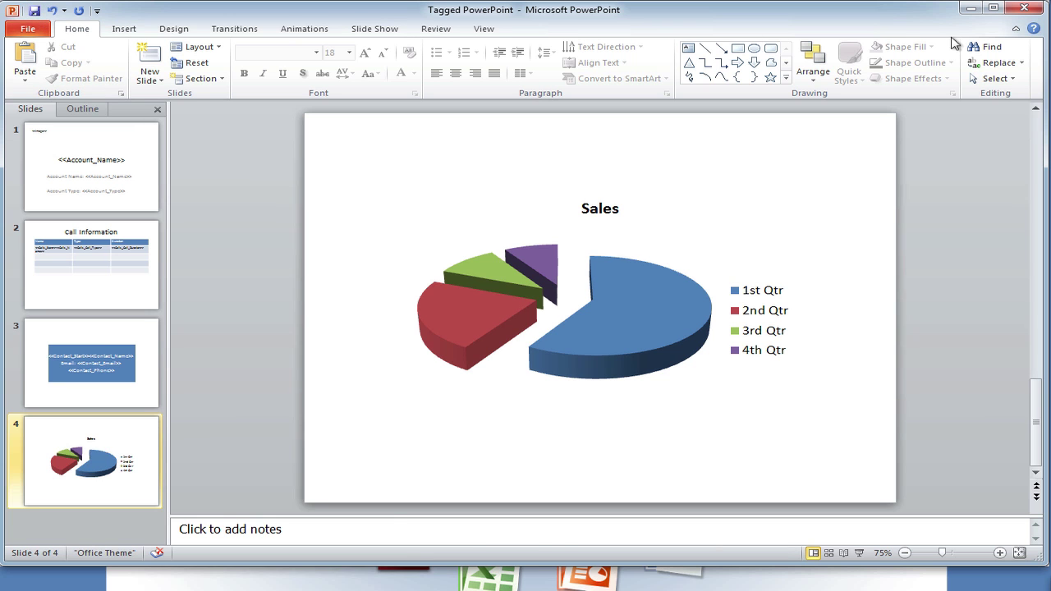
Close PowerPoint and replace the stored document with the edited Tagged PowerPoint.pptx, now 69KB
{"action": "left_click", "coordinate": [1024, 7]}
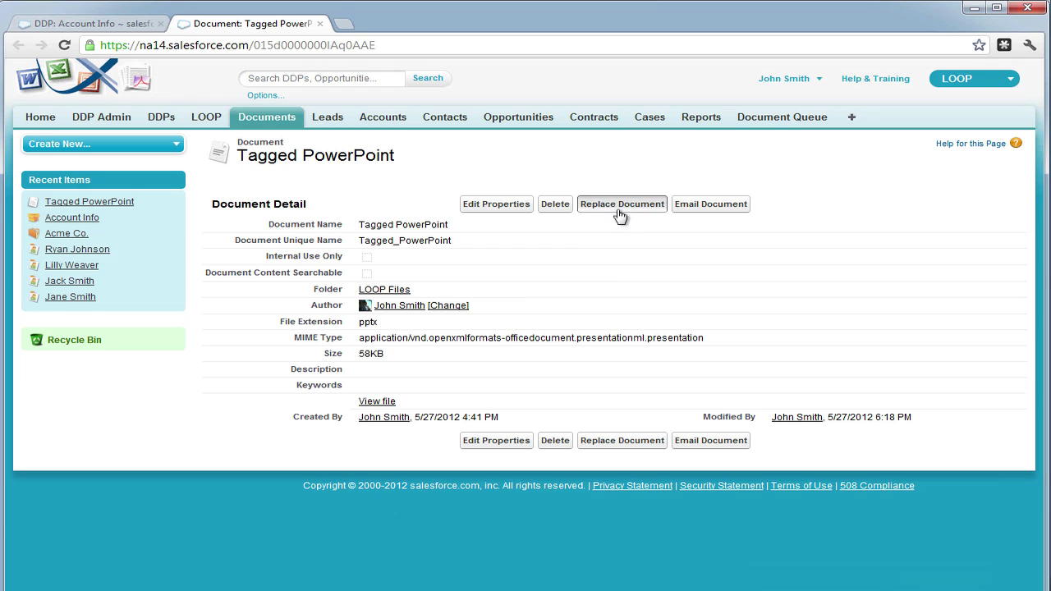
{"action": "left_click", "coordinate": [620, 211]}
{"action": "left_click", "coordinate": [533, 249]}
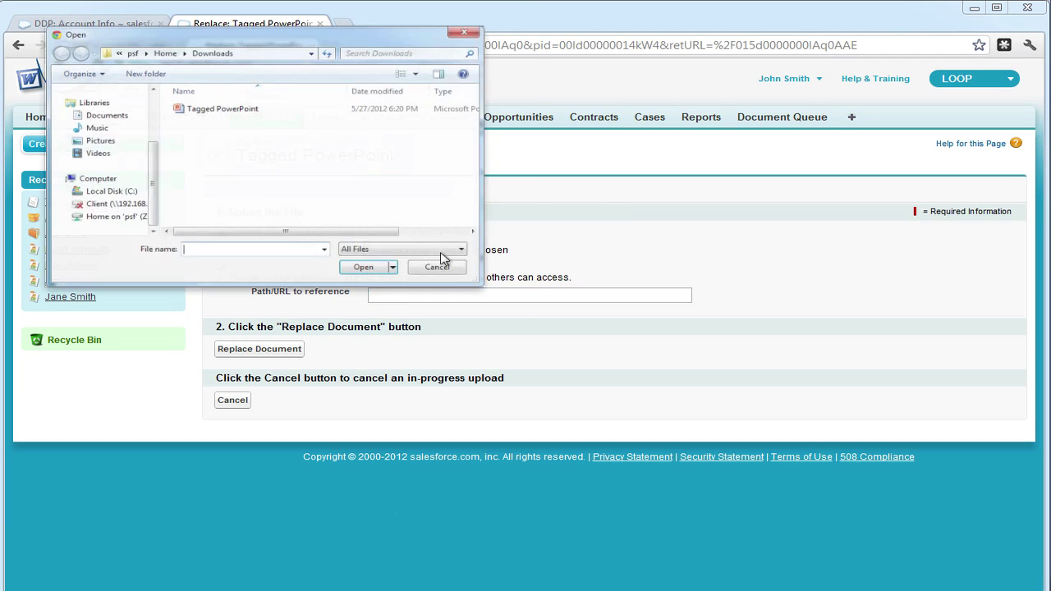
{"action": "double_click", "coordinate": [215, 105]}
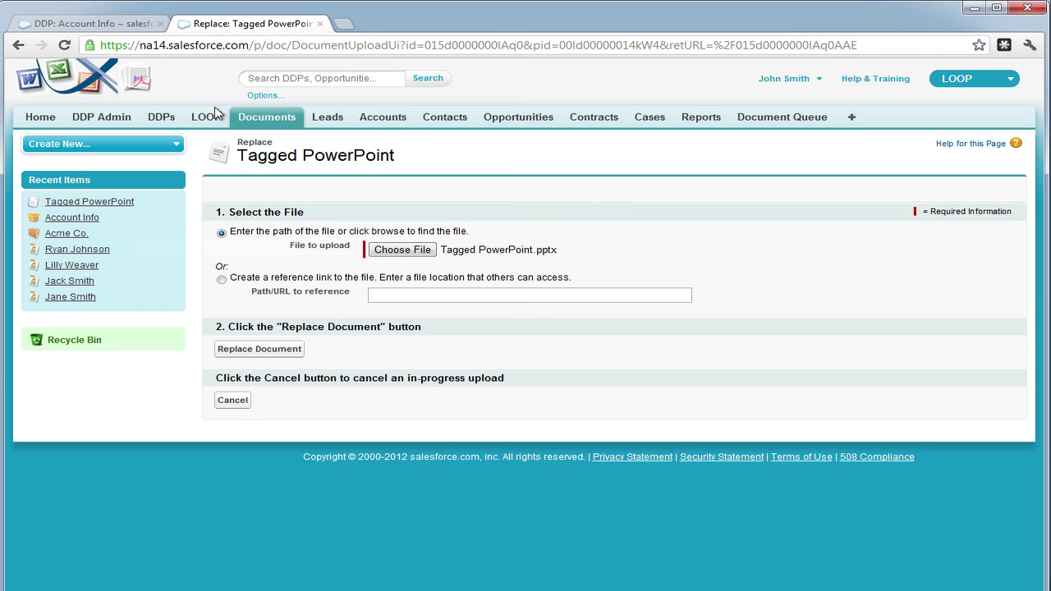
{"action": "left_click", "coordinate": [299, 349]}
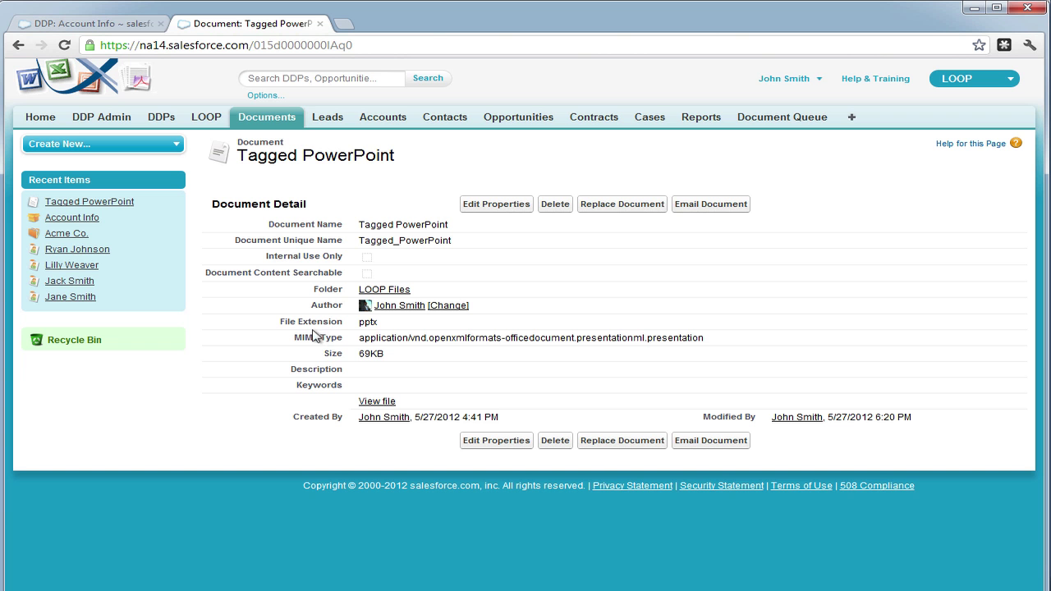
Open the Account Info DDP's Field Tagger and set its Document Type to Excel/PDF
{"action": "left_click", "coordinate": [321, 26]}
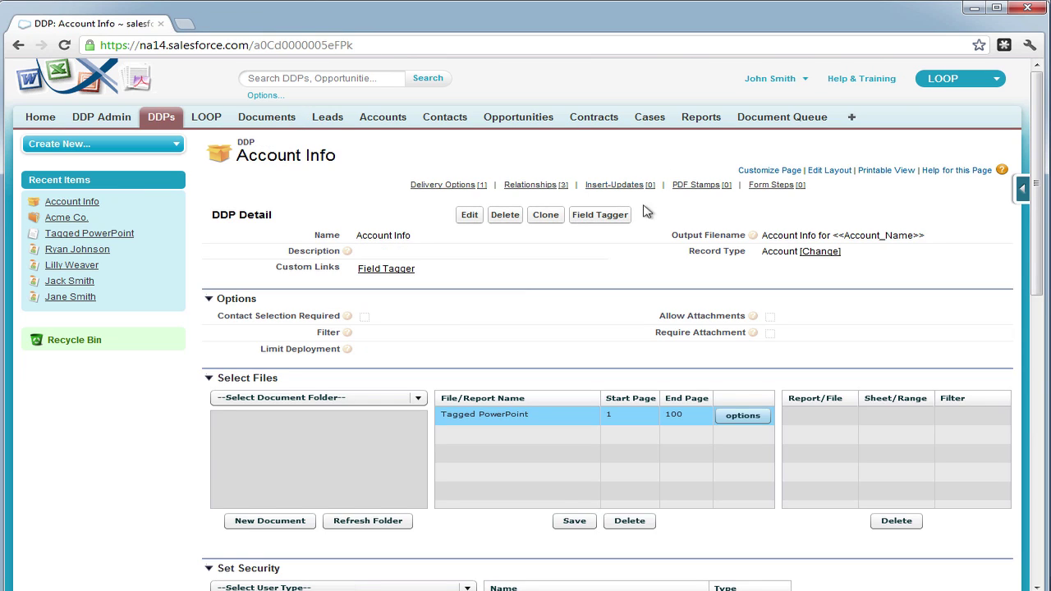
{"action": "left_click", "coordinate": [617, 216]}
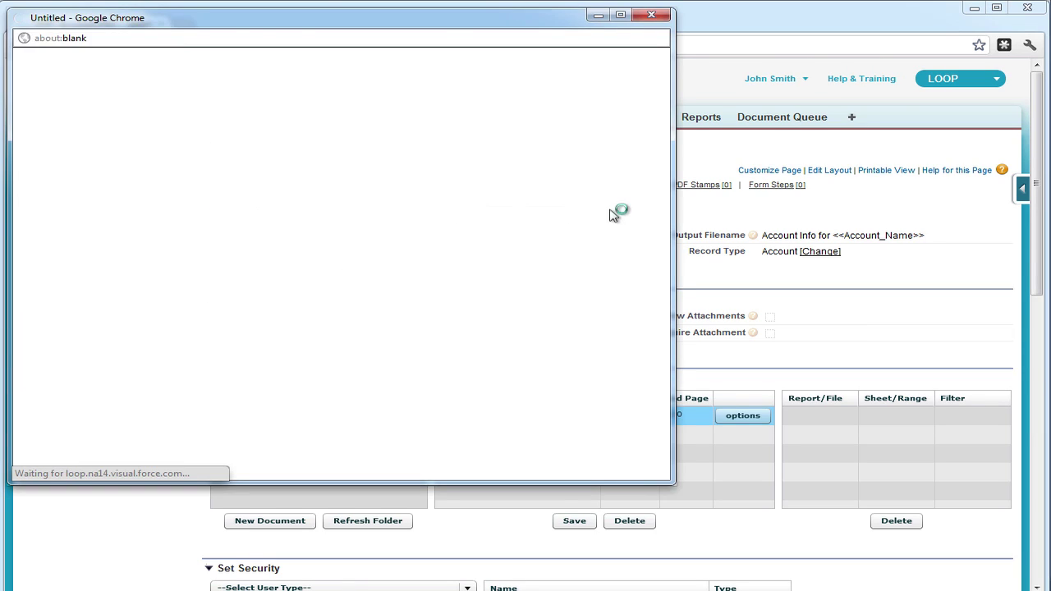
{"action": "left_click_drag", "start_coordinate": [279, 26], "coordinate": [708, 18]}
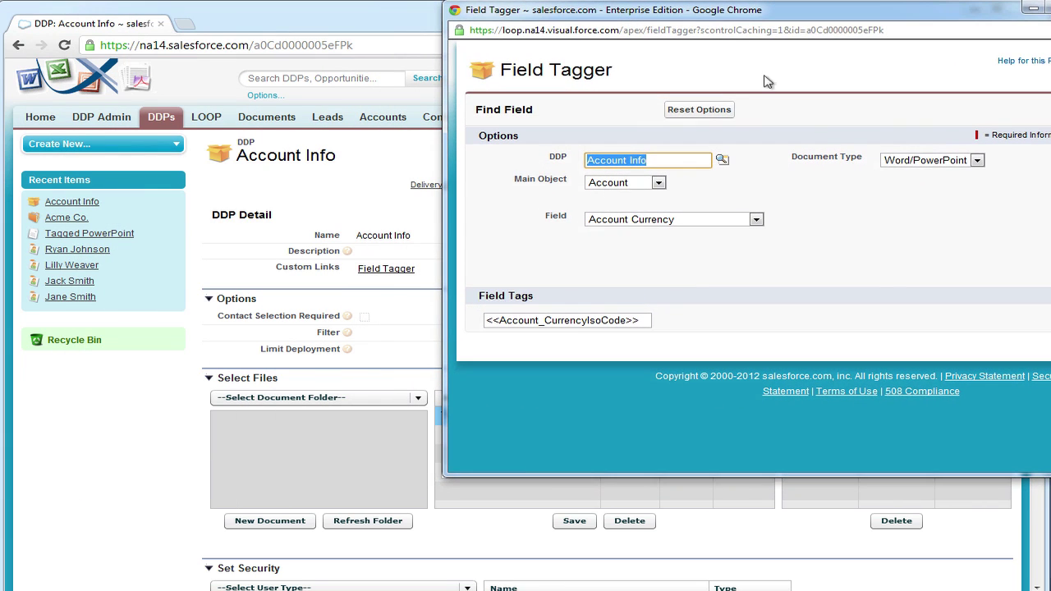
{"action": "left_click", "coordinate": [907, 164]}
{"action": "left_click", "coordinate": [905, 188]}
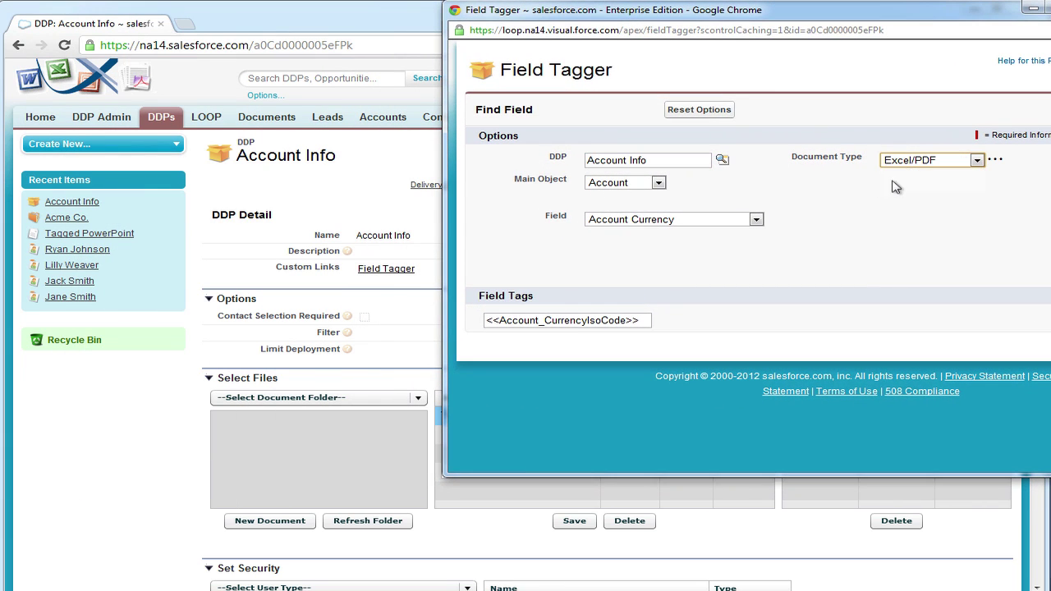
{"action": "left_click", "coordinate": [709, 224]}
{"action": "key", "text": "Escape"}
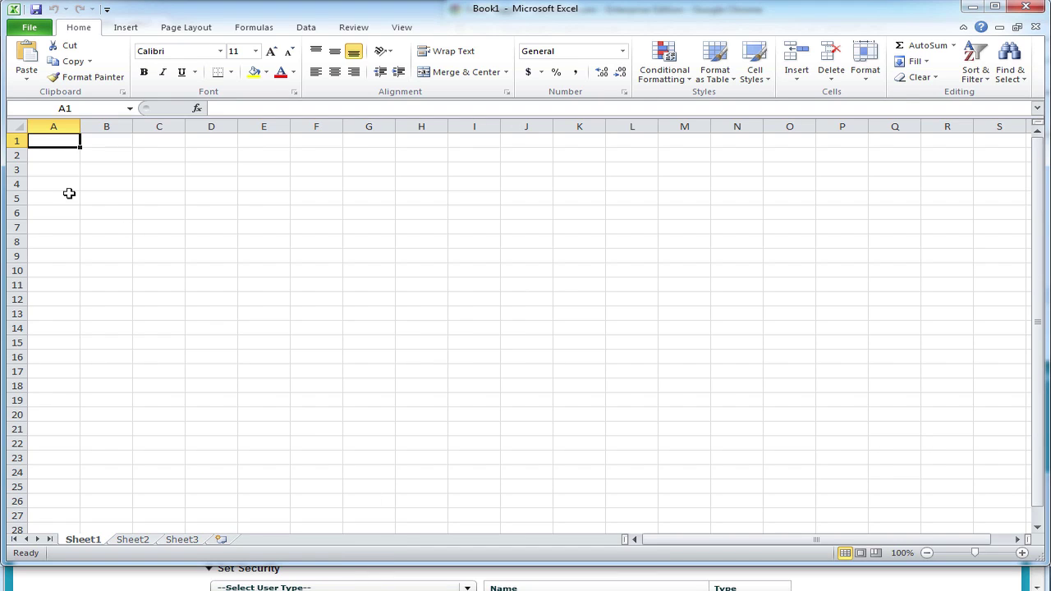
Type Color Chart in B1 and Blue, Green, Red, Orange down cells A2 to A5
{"action": "key", "text": "Tab"}
{"action": "type", "text": "Col"}
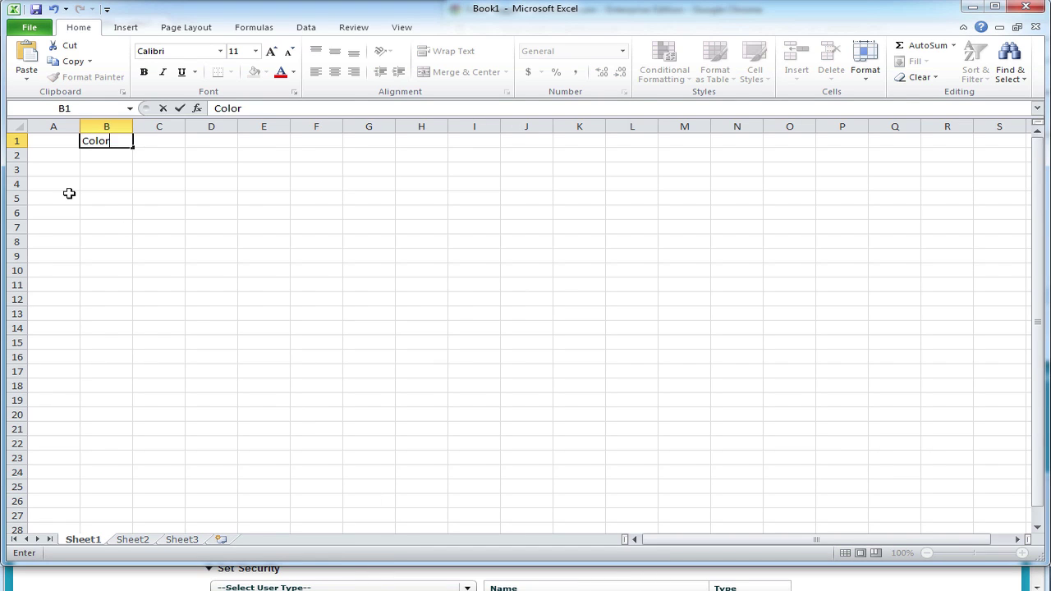
{"action": "type", "text": "or Chart"}
{"action": "key", "text": "Return"}
{"action": "key", "text": "Left"}
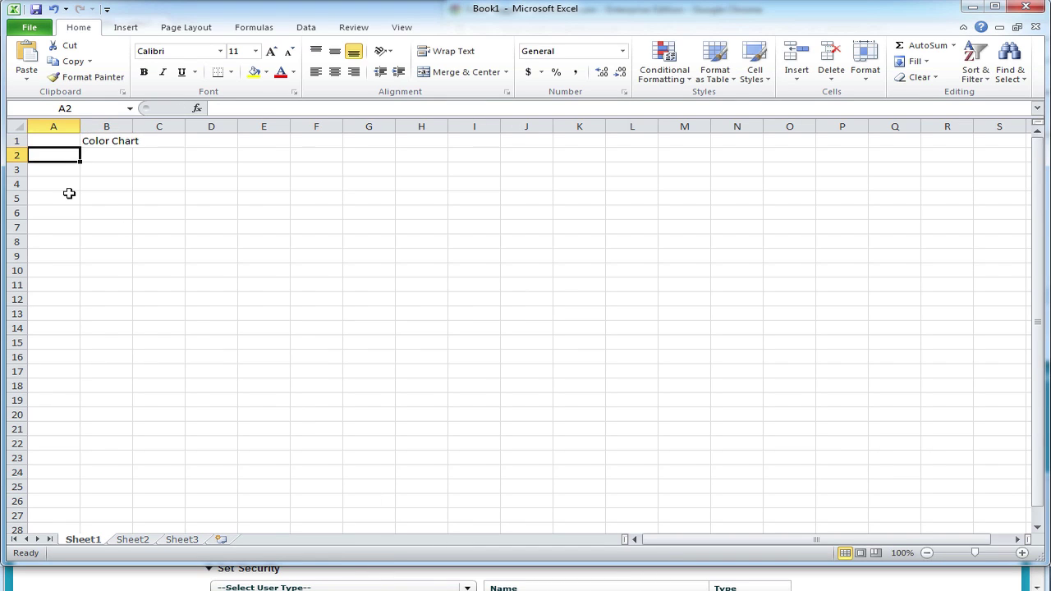
{"action": "type", "text": "Blue"}
{"action": "key", "text": "Return"}
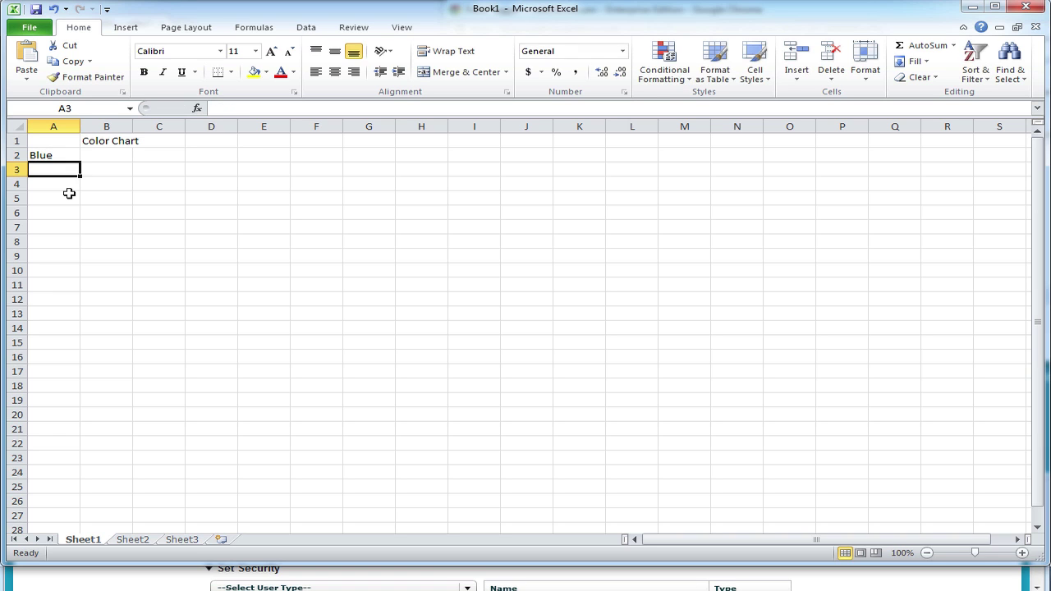
{"action": "type", "text": "Green"}
{"action": "key", "text": "Return"}
{"action": "type", "text": "Red"}
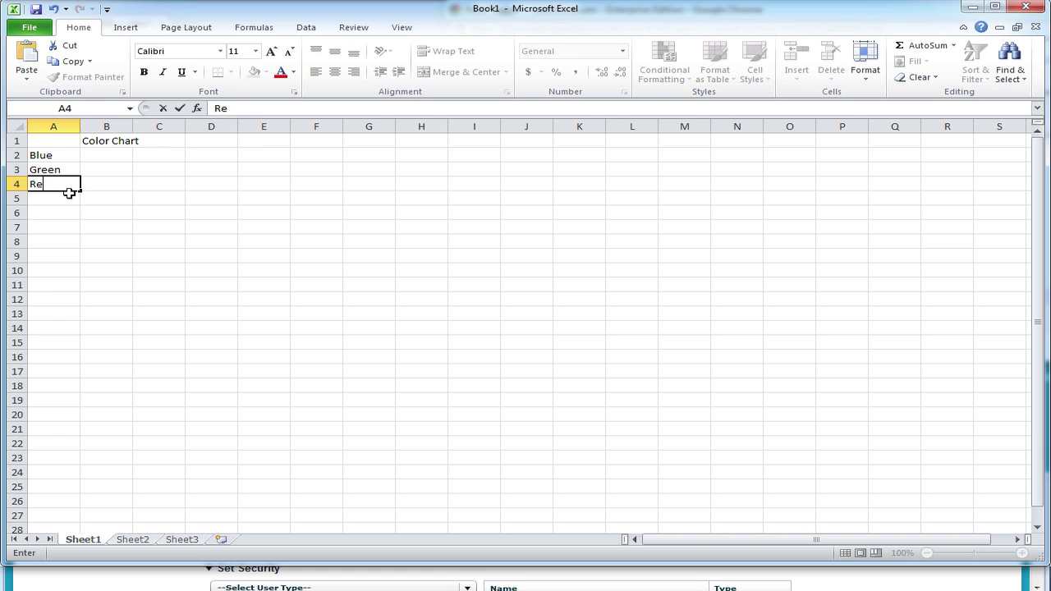
{"action": "key", "text": "Return"}
{"action": "type", "text": "Orange"}
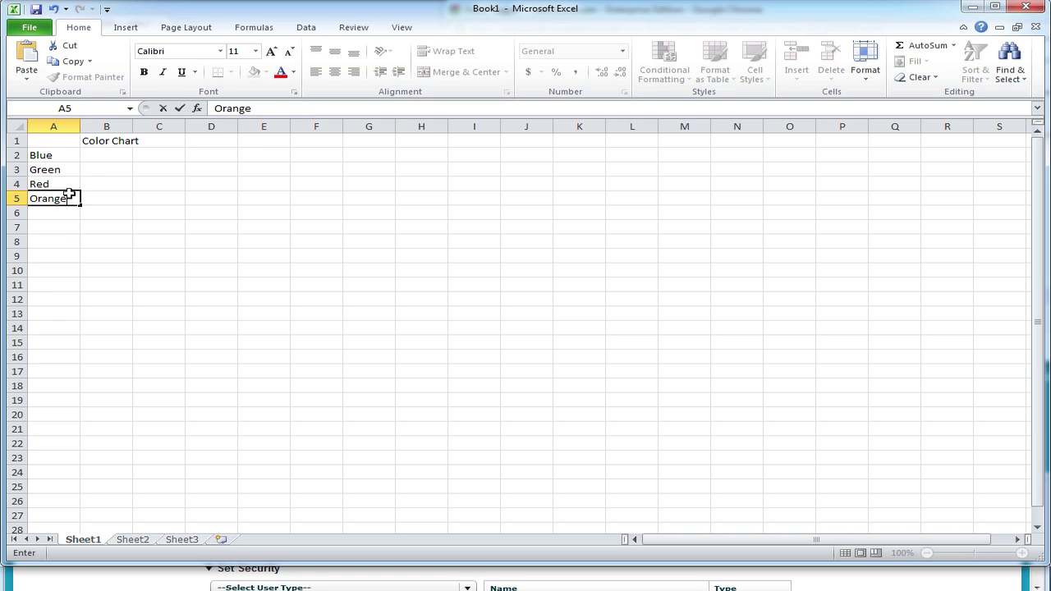
{"action": "key", "text": "Return"}
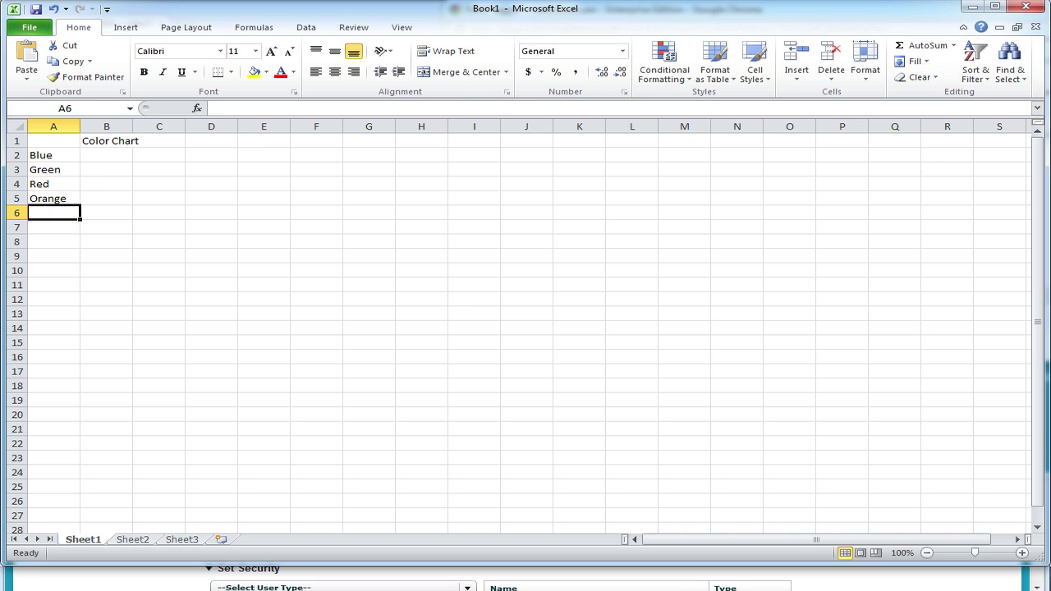
Name cell B2 Account_Blue using the Blue field tag from Field Tagger
{"action": "key", "text": "alt+Tab"}
{"action": "left_click", "coordinate": [716, 223]}
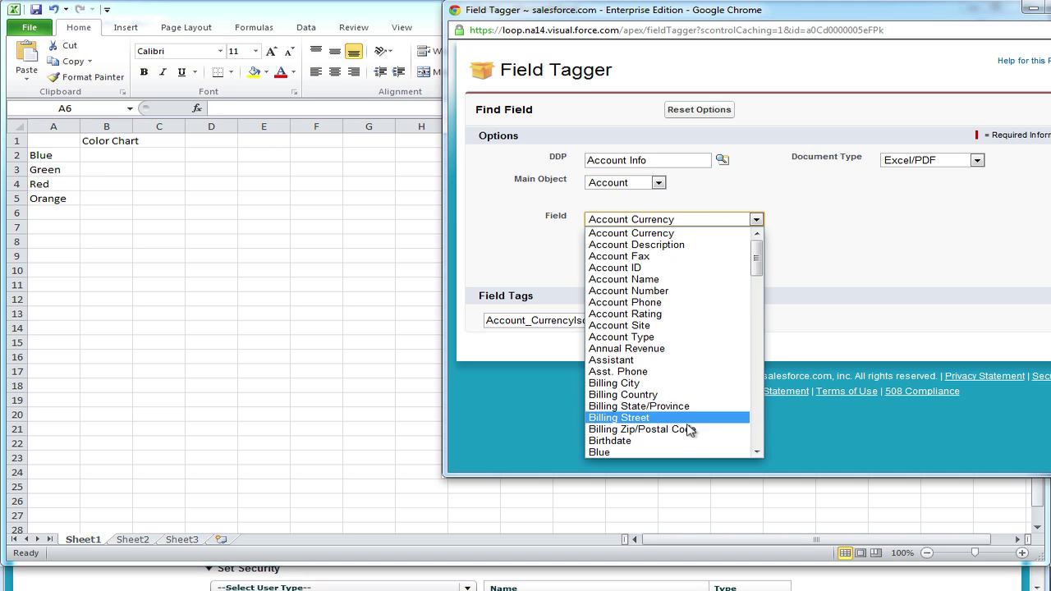
{"action": "left_click", "coordinate": [686, 452]}
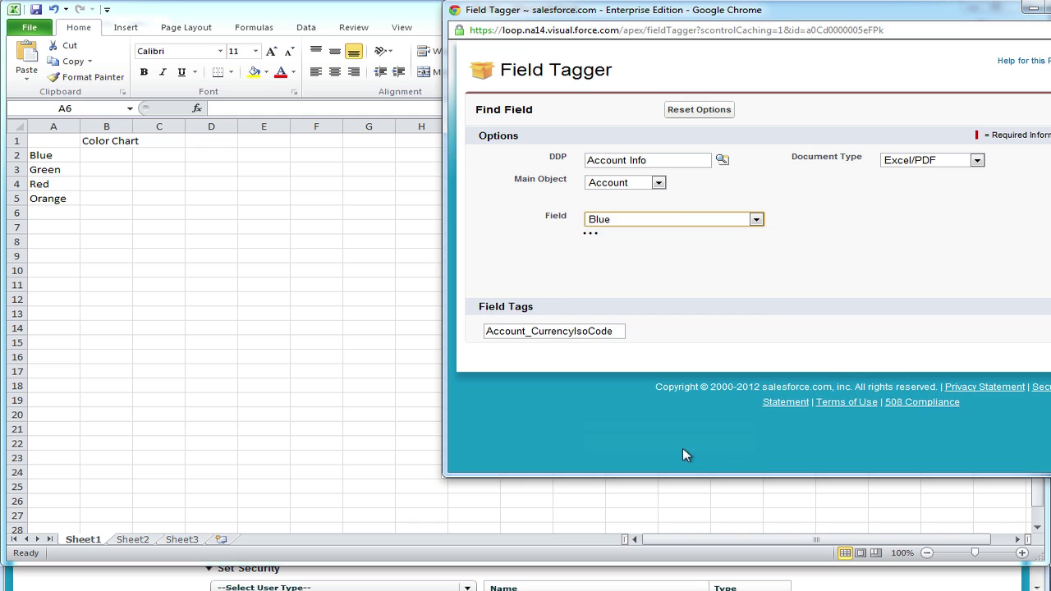
{"action": "double_click", "coordinate": [537, 325]}
{"action": "key", "text": "ctrl+c"}
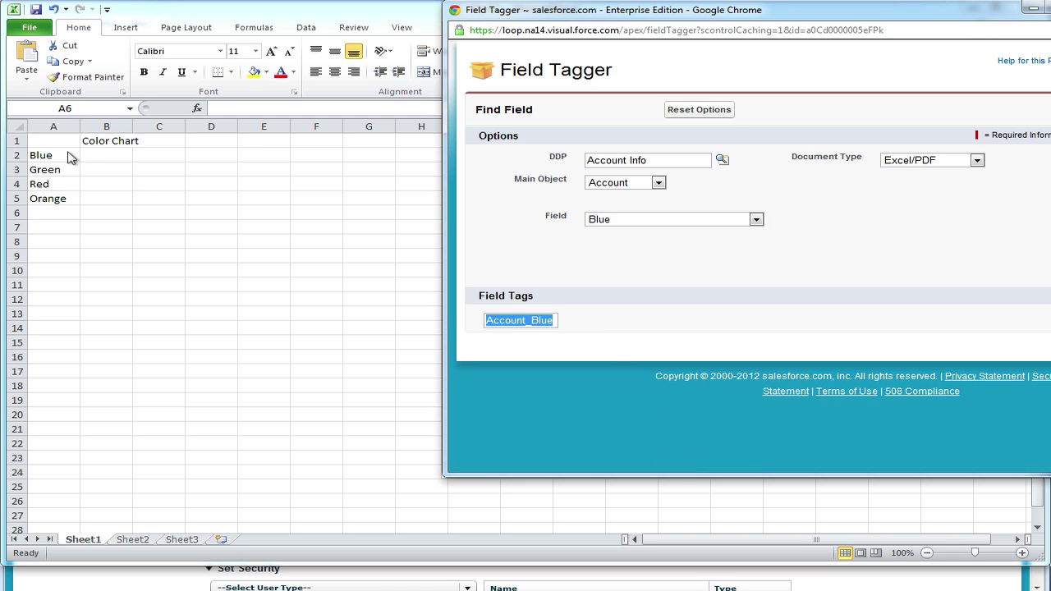
{"action": "key", "text": "alt+Tab"}
{"action": "left_click", "coordinate": [95, 156]}
{"action": "left_click", "coordinate": [84, 110]}
{"action": "key", "text": "ctrl+v"}
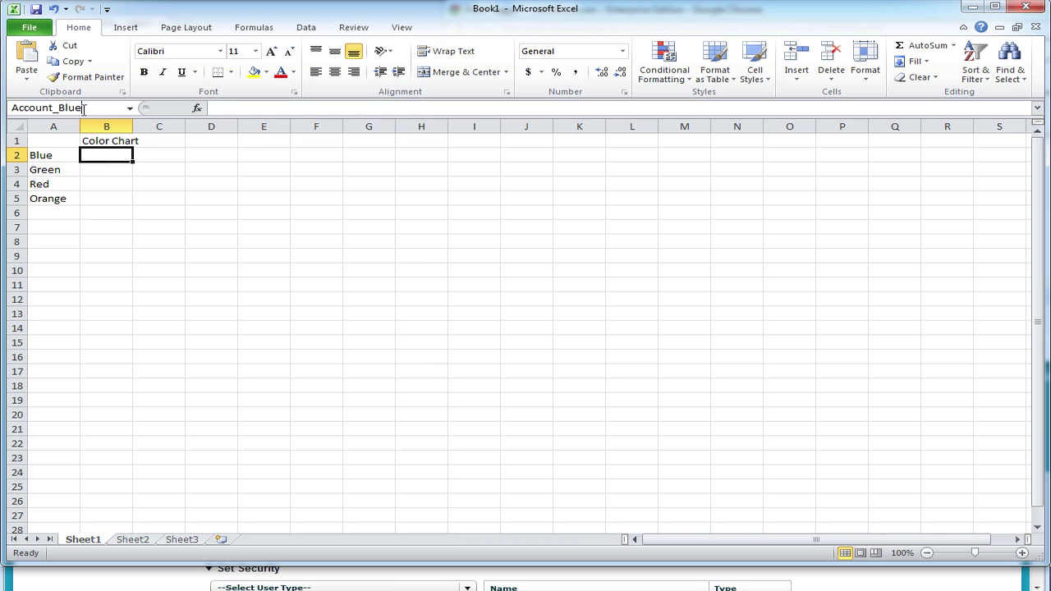
{"action": "key", "text": "Return"}
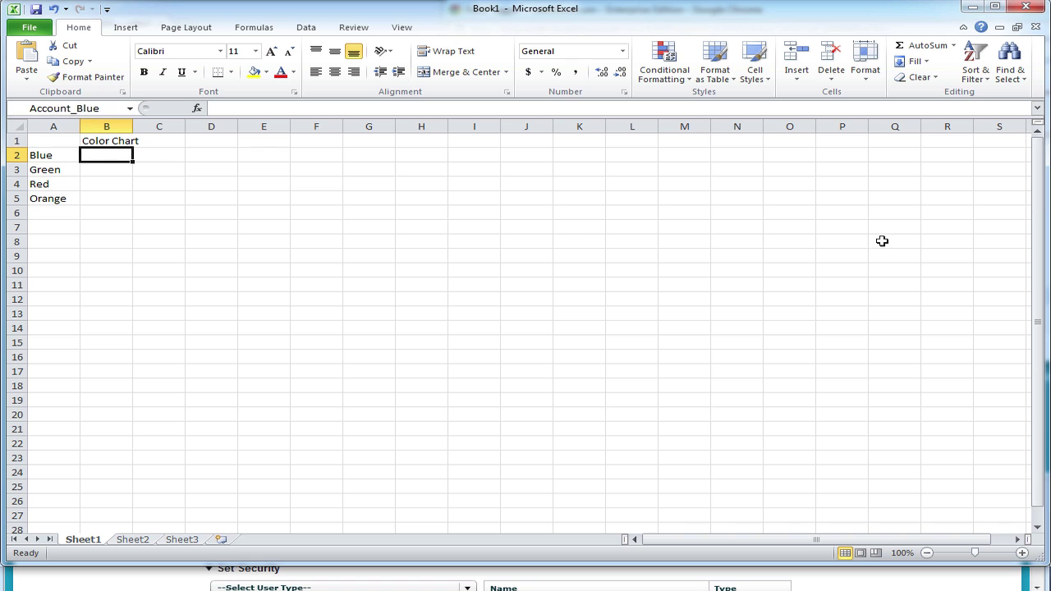
Name cell B3 Account_Green using the Green field tag
{"action": "key", "text": "alt+Tab"}
{"action": "left_click", "coordinate": [707, 219]}
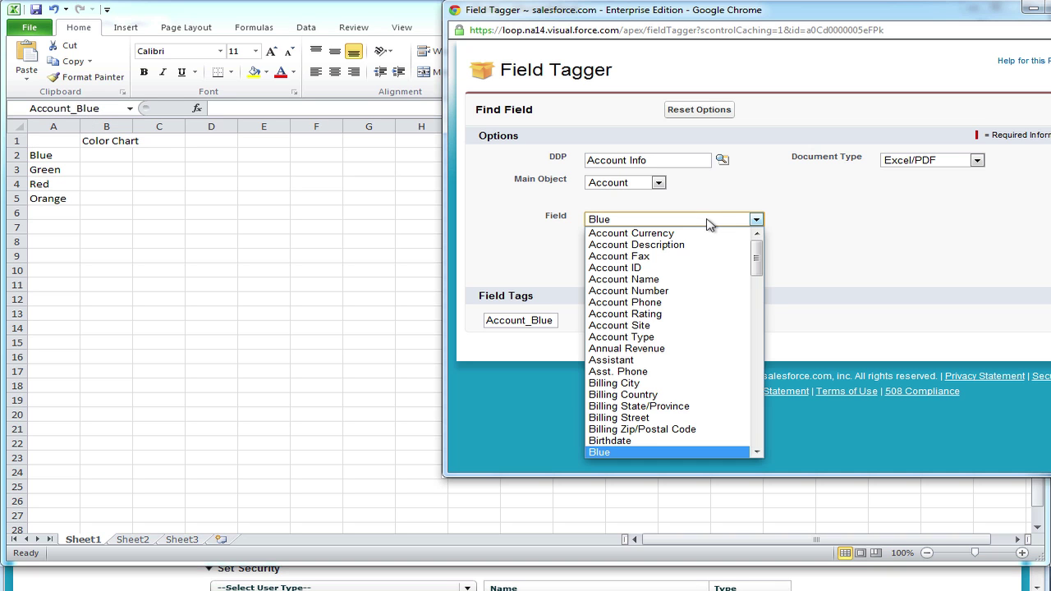
{"action": "key", "text": "g"}
{"action": "key", "text": "Return"}
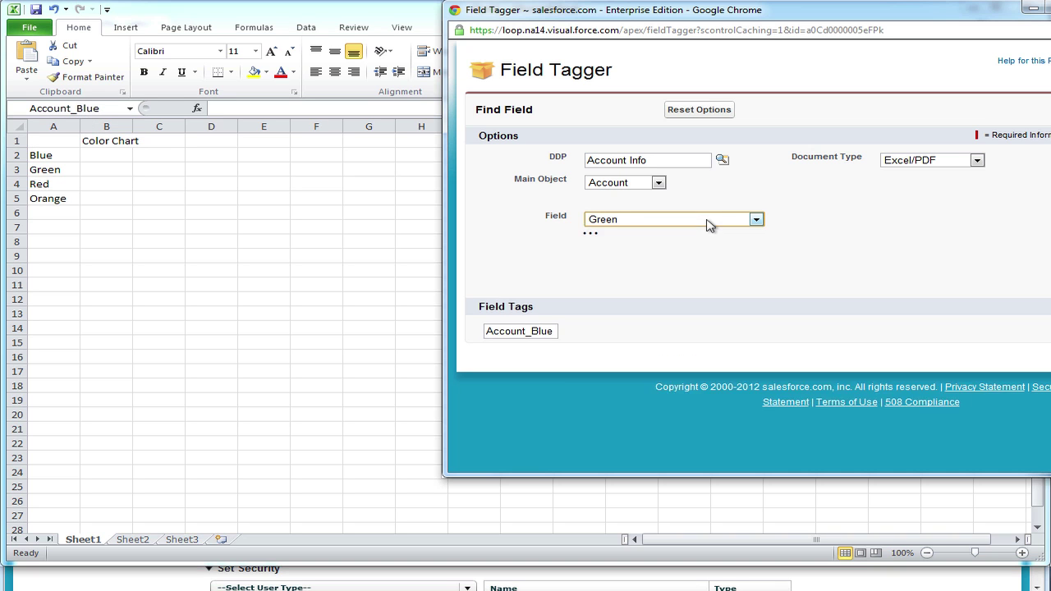
{"action": "left_click", "coordinate": [529, 321]}
{"action": "key", "text": "ctrl+c"}
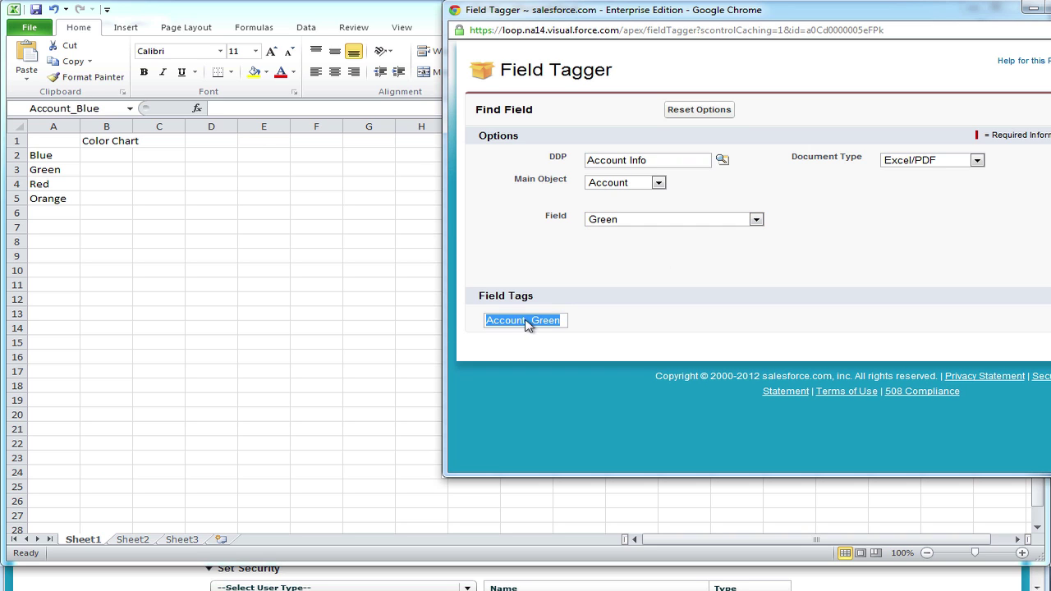
{"action": "left_click", "coordinate": [115, 169]}
{"action": "left_click", "coordinate": [86, 108]}
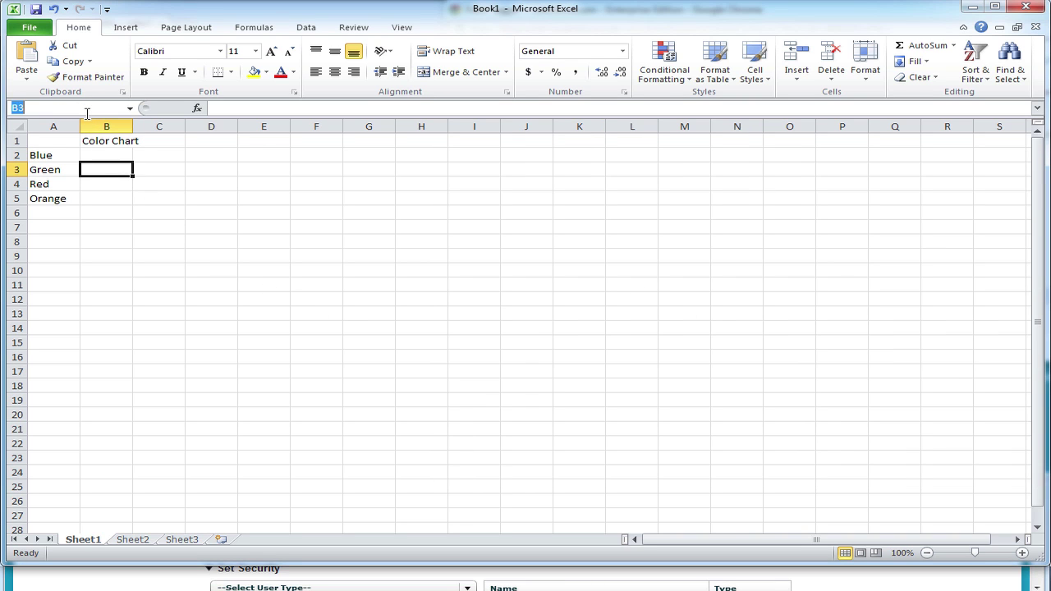
{"action": "key", "text": "ctrl+v"}
{"action": "key", "text": "Return"}
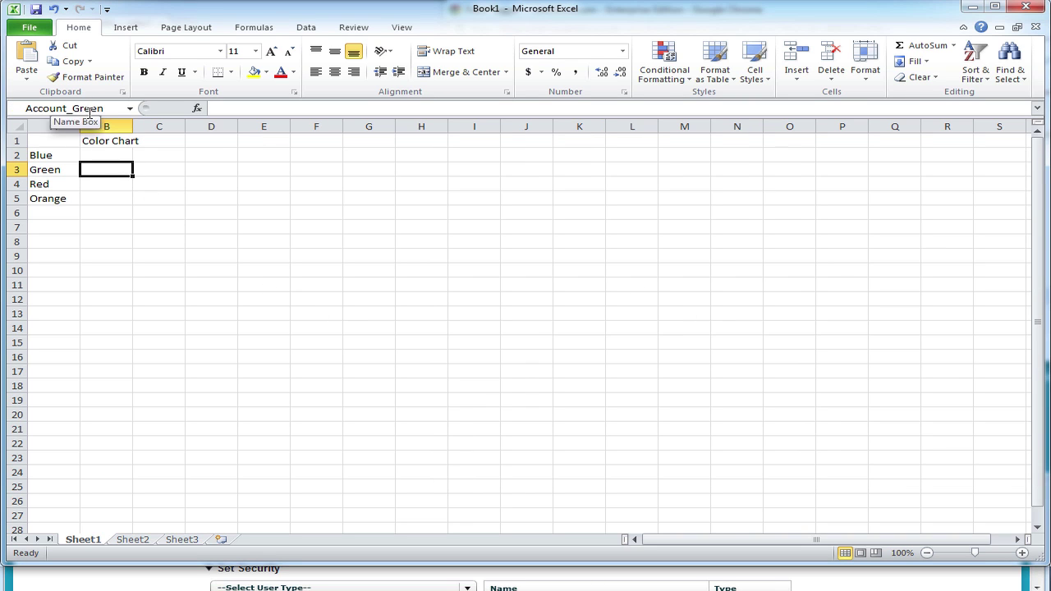
Name cell B4 Account_Red using the Red field tag
{"action": "key", "text": "alt+Tab"}
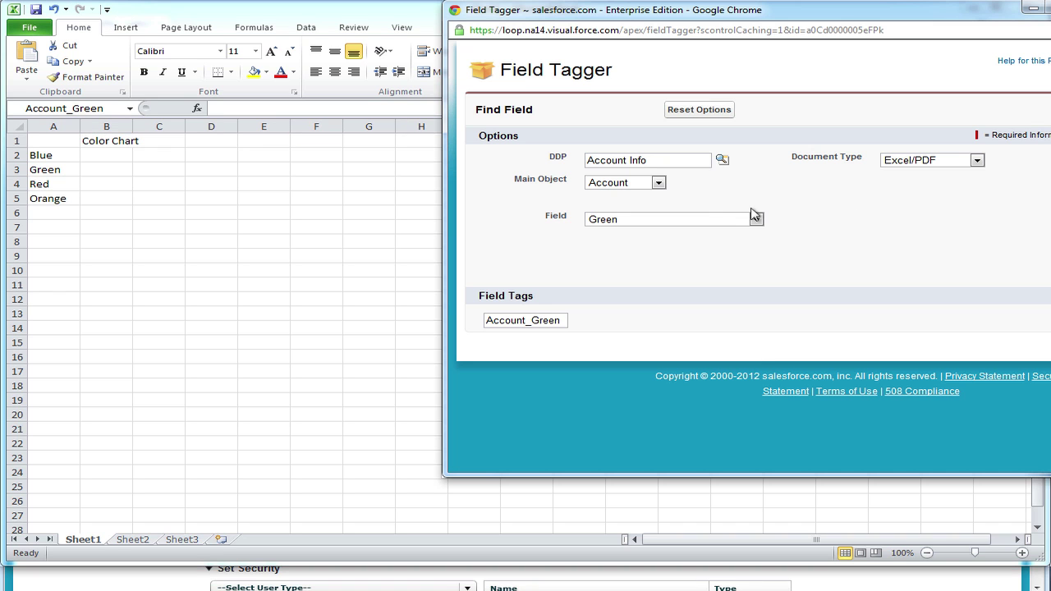
{"action": "left_click", "coordinate": [730, 220]}
{"action": "key", "text": "Down"}
{"action": "key", "text": "Down"}
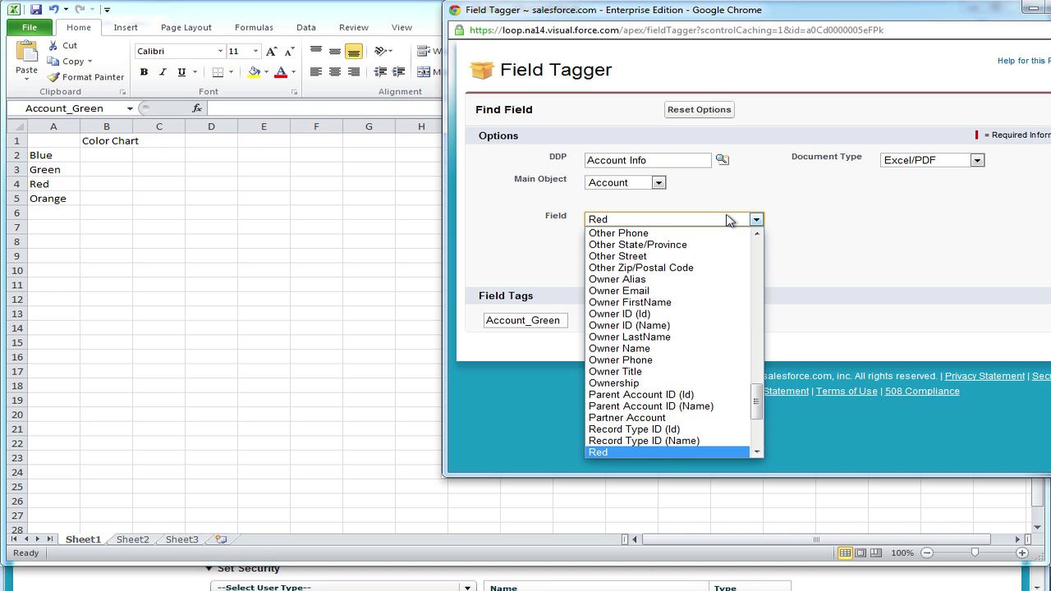
{"action": "key", "text": "Return"}
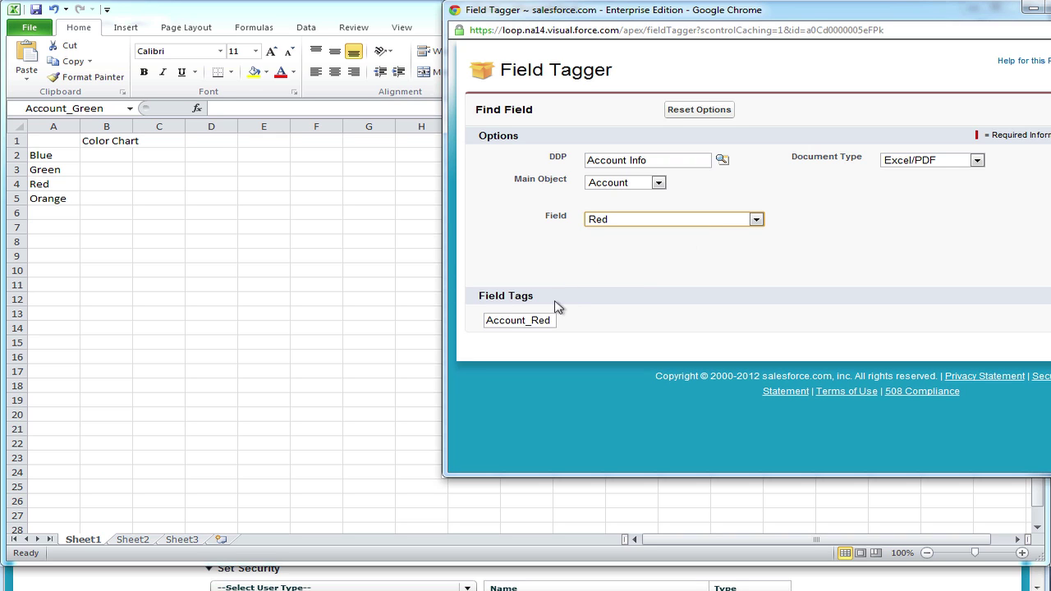
{"action": "left_click", "coordinate": [548, 320]}
{"action": "key", "text": "ctrl+c"}
{"action": "key", "text": "alt+Tab"}
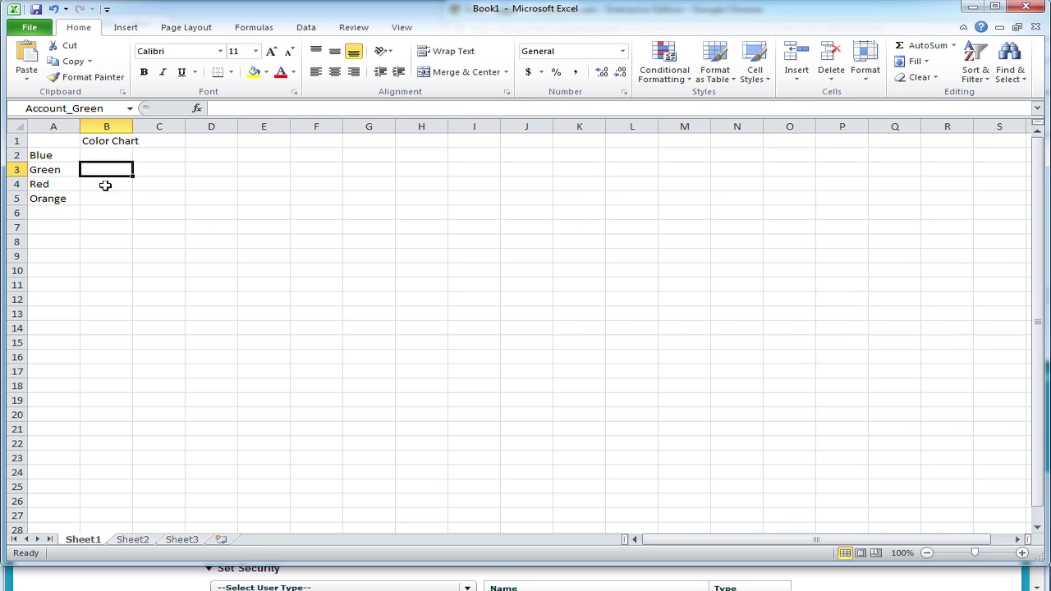
{"action": "left_click", "coordinate": [106, 183]}
{"action": "left_click", "coordinate": [34, 108]}
{"action": "key", "text": "ctrl+v"}
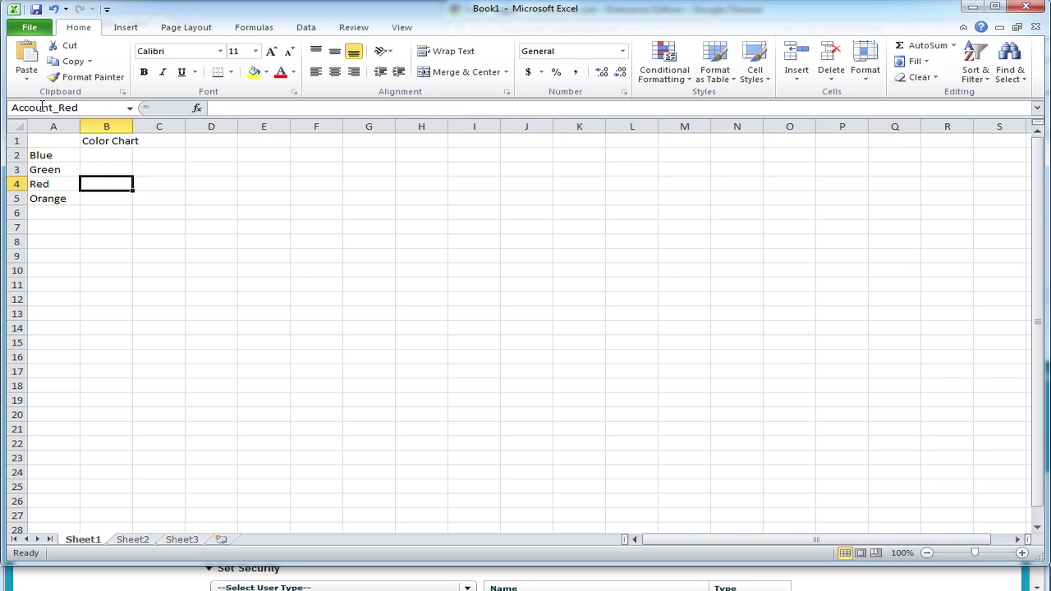
{"action": "key", "text": "Return"}
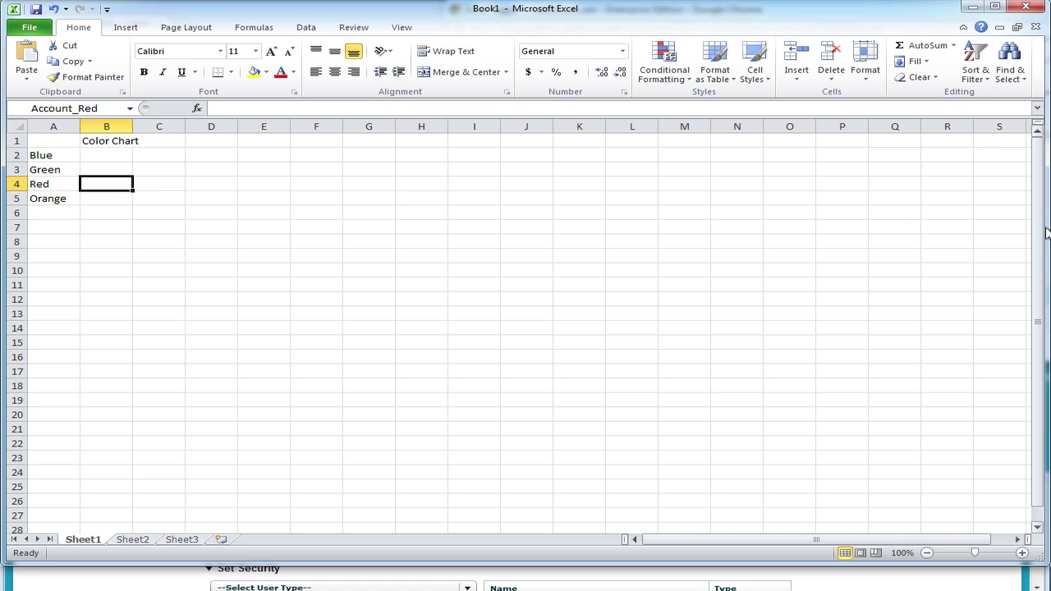
Name cell B5 Account_Orange using the Orange field tag, then check the named cells
{"action": "key", "text": "alt+Tab"}
{"action": "left_click", "coordinate": [617, 220]}
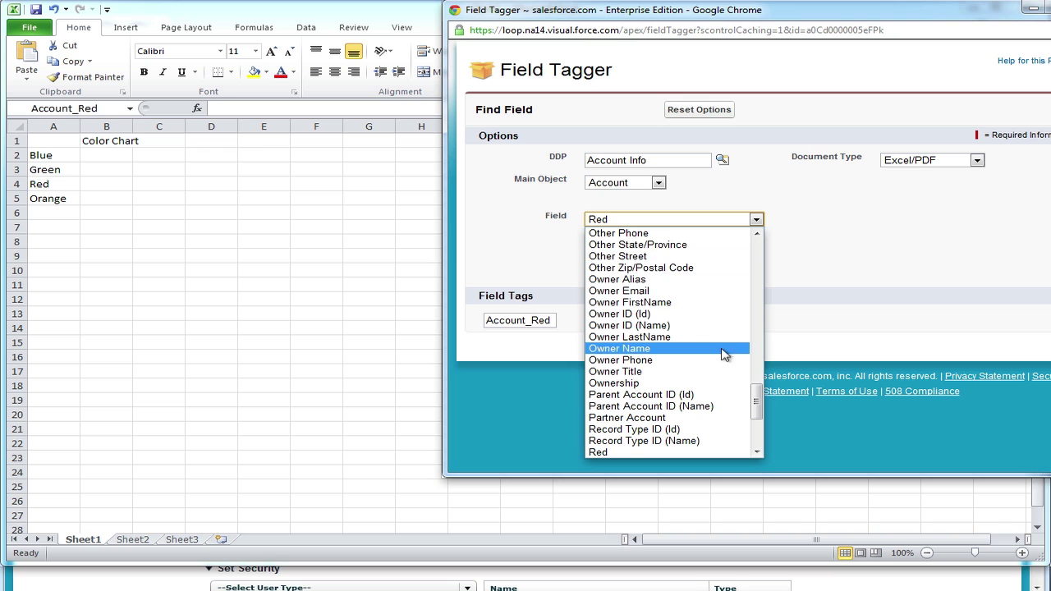
{"action": "left_click_drag", "start_coordinate": [755, 403], "coordinate": [758, 385]}
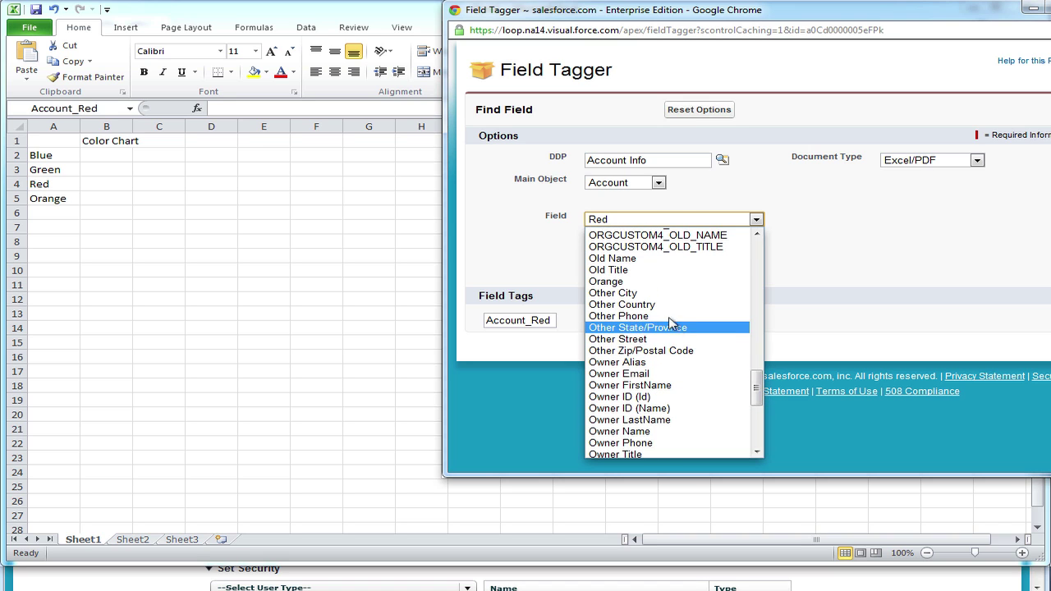
{"action": "left_click", "coordinate": [664, 280]}
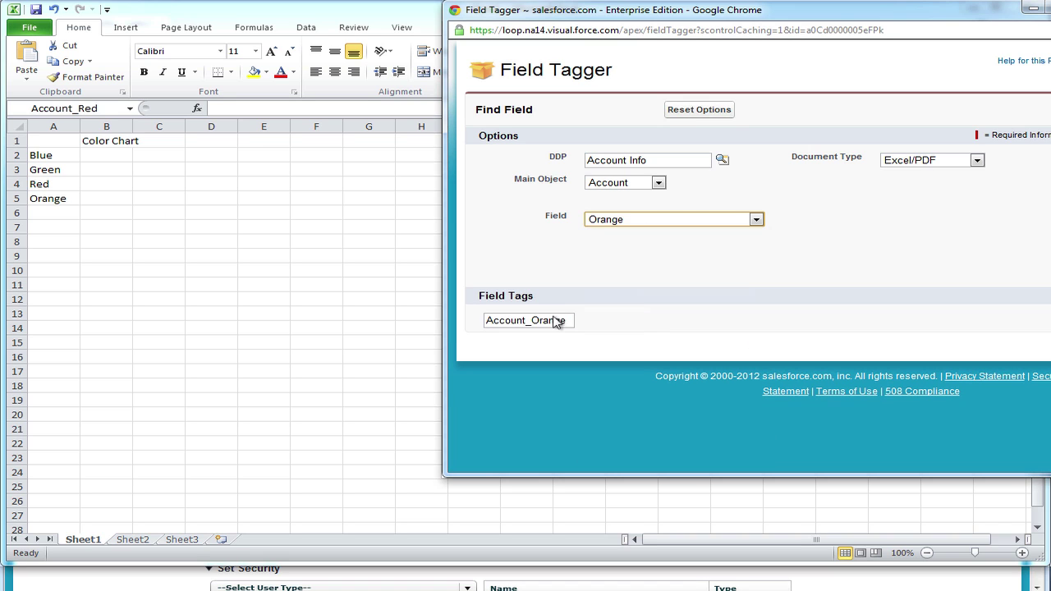
{"action": "left_click", "coordinate": [558, 320]}
{"action": "left_click", "coordinate": [117, 197]}
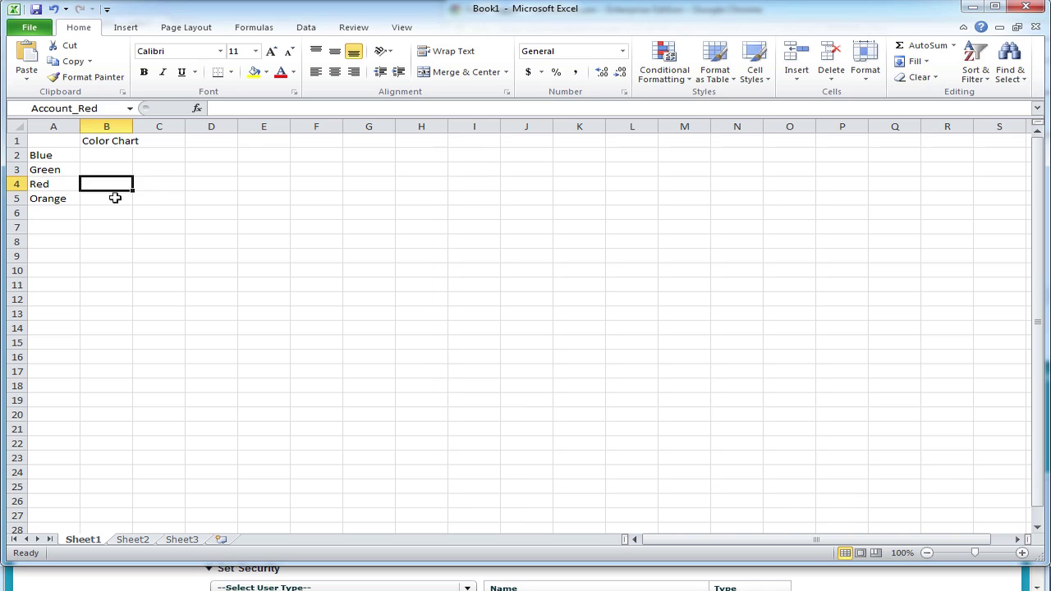
{"action": "left_click", "coordinate": [111, 198]}
{"action": "left_click", "coordinate": [77, 110]}
{"action": "type", "text": "Account_Orange"}
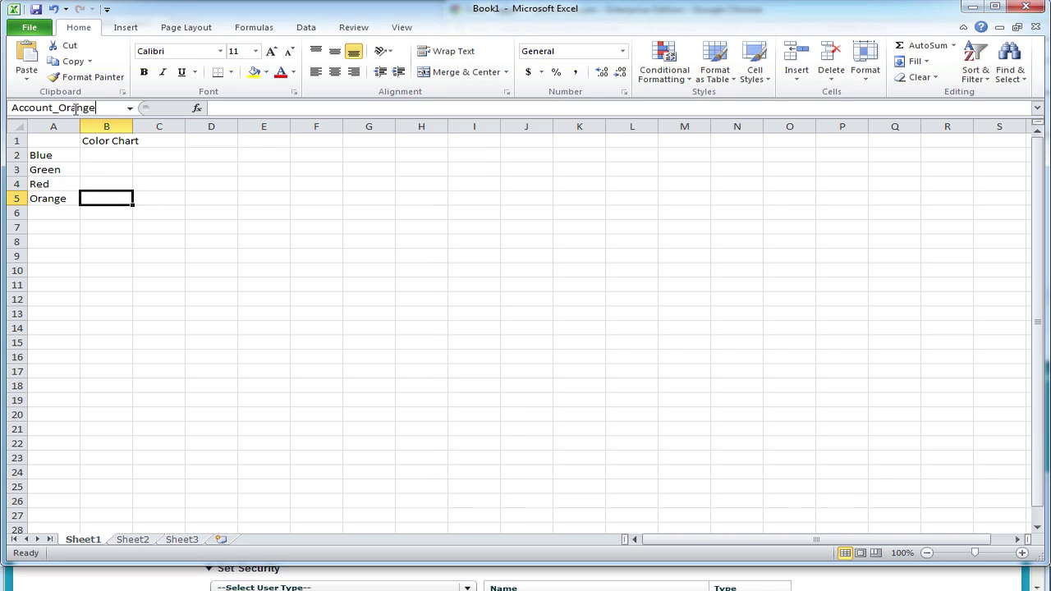
{"action": "key", "text": "Return"}
{"action": "left_click", "coordinate": [97, 158]}
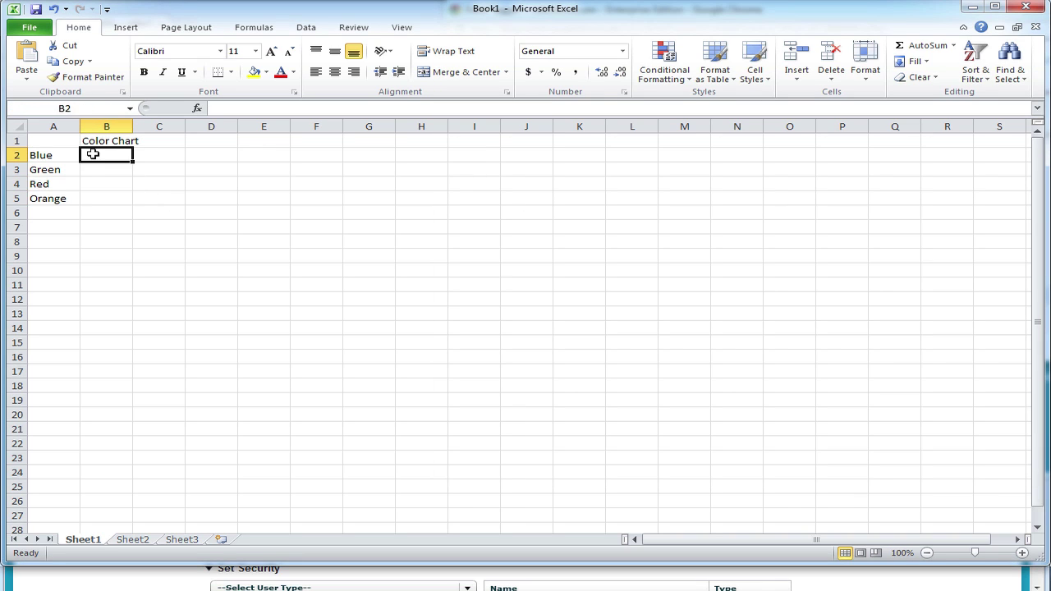
{"action": "key", "text": "Down"}
{"action": "key", "text": "Down"}
{"action": "key", "text": "Down"}
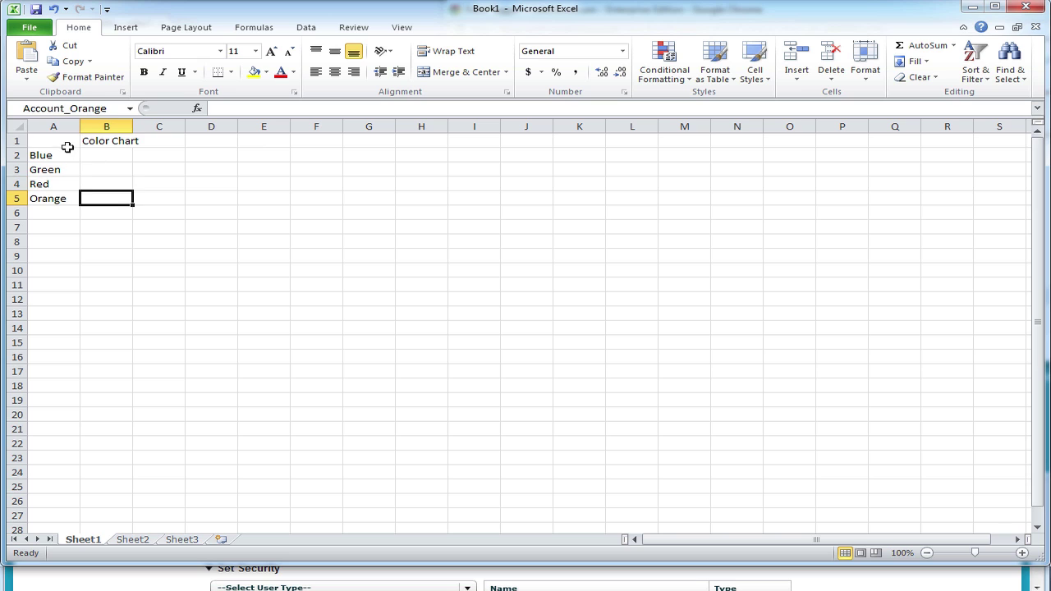
Name the range A1:B5 Chart1 and verify the name
{"action": "left_click_drag", "start_coordinate": [72, 140], "coordinate": [102, 193]}
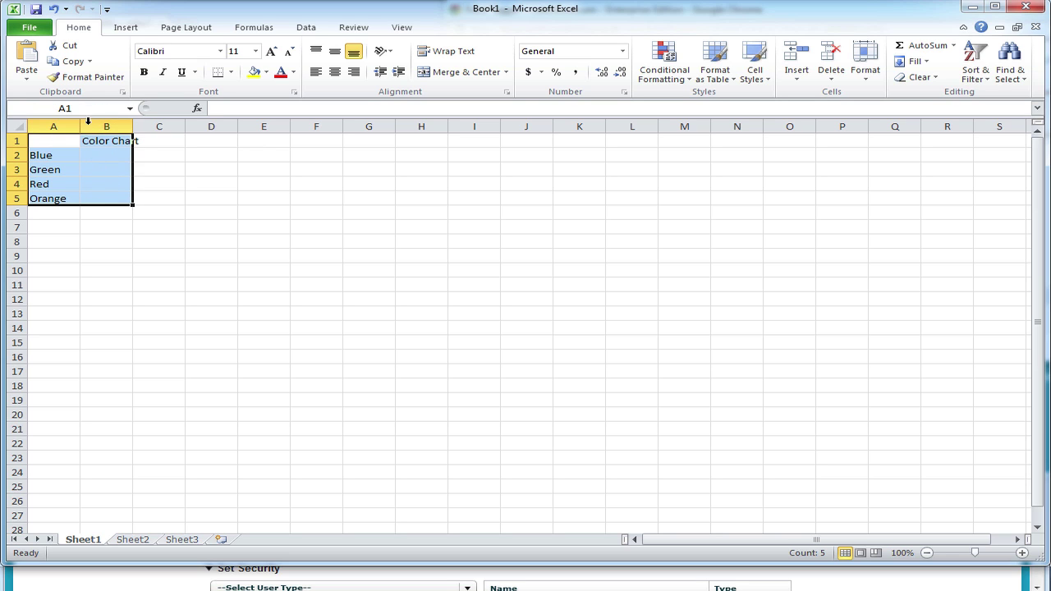
{"action": "left_click", "coordinate": [87, 110]}
{"action": "key", "text": "Return"}
{"action": "left_click", "coordinate": [103, 214]}
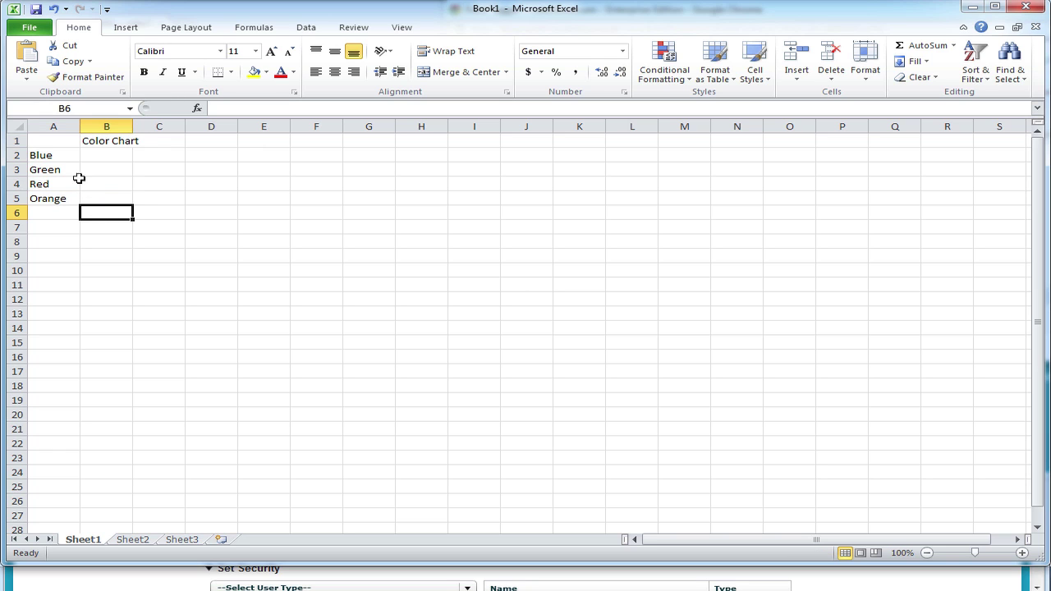
{"action": "left_click_drag", "start_coordinate": [56, 141], "coordinate": [101, 197]}
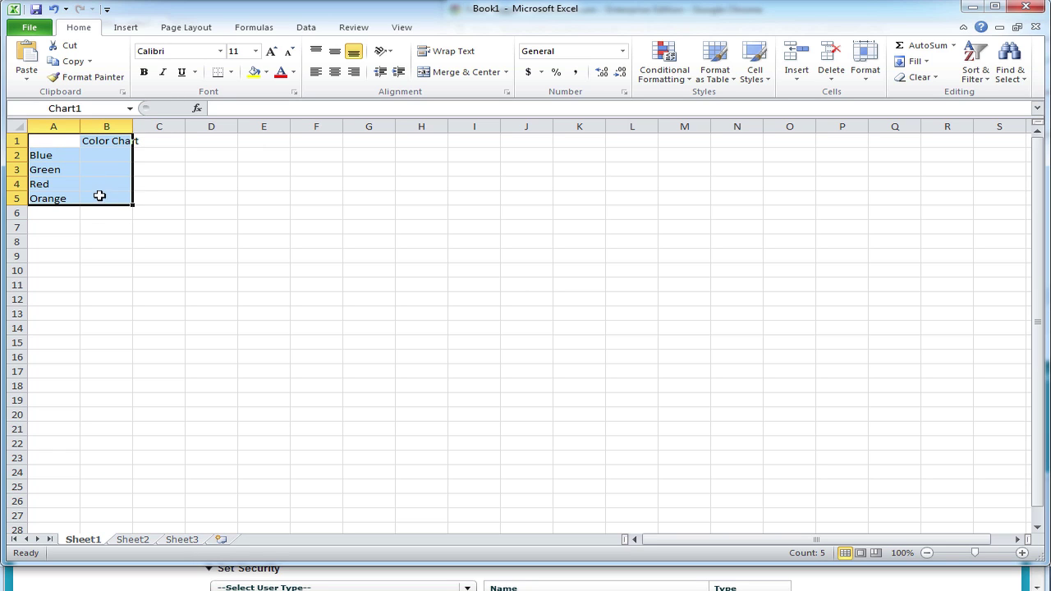
{"action": "left_click", "coordinate": [70, 109]}
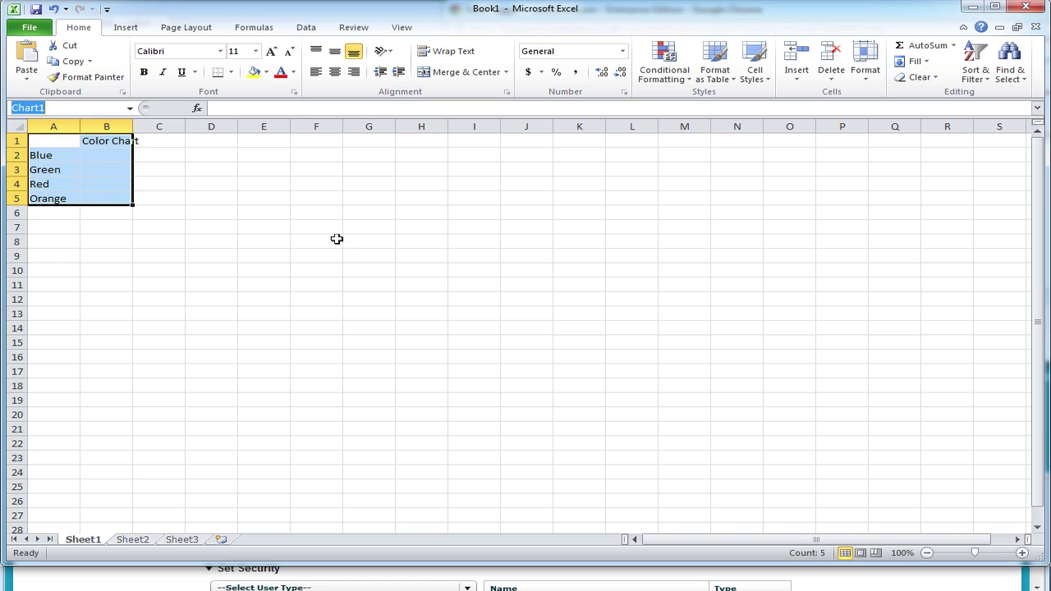
{"action": "left_click", "coordinate": [311, 225]}
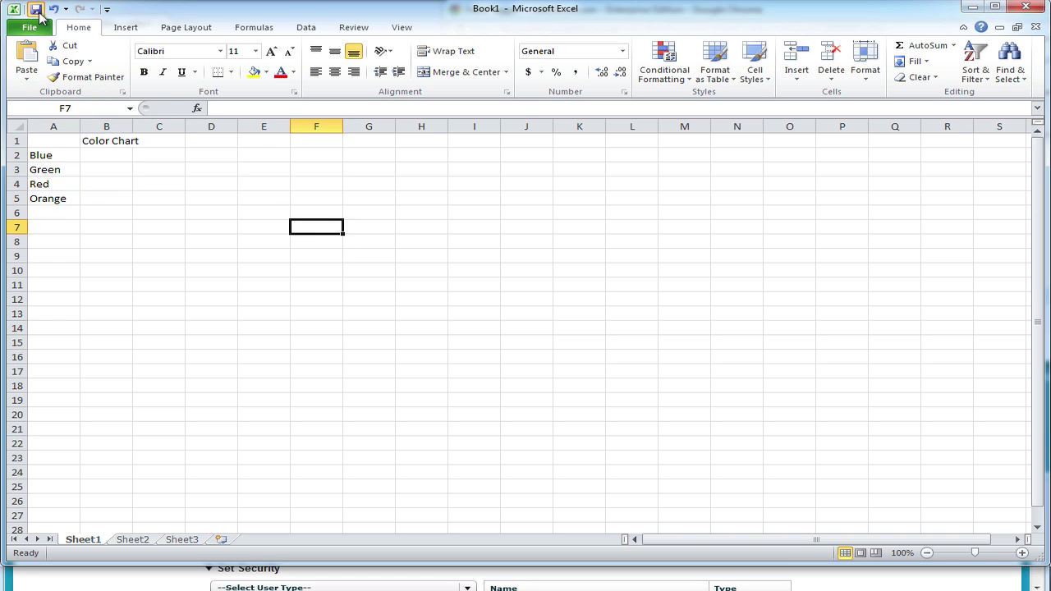
Save the workbook as LogicFile
{"action": "left_click", "coordinate": [36, 10]}
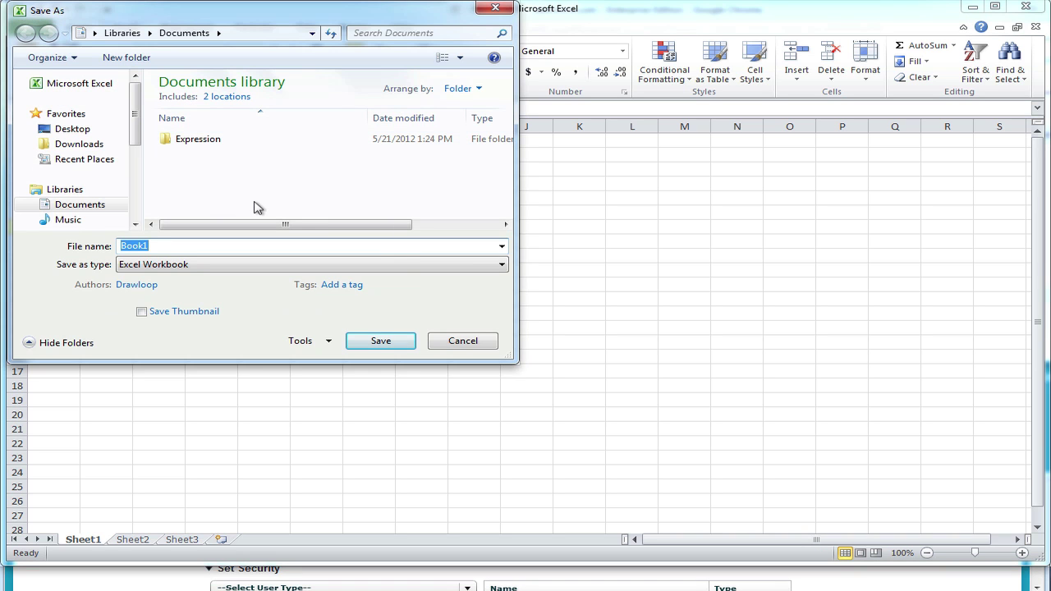
{"action": "type", "text": "LogicFile"}
{"action": "left_click", "coordinate": [353, 336]}
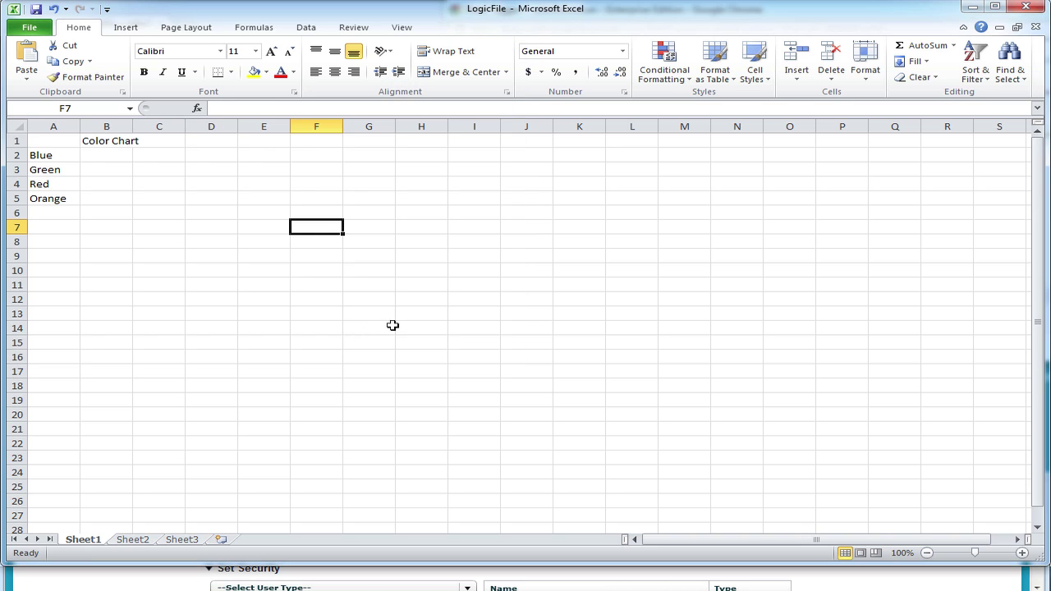
Close Excel and start a new Salesforce document in the LOOP Files folder
{"action": "left_click", "coordinate": [1026, 9]}
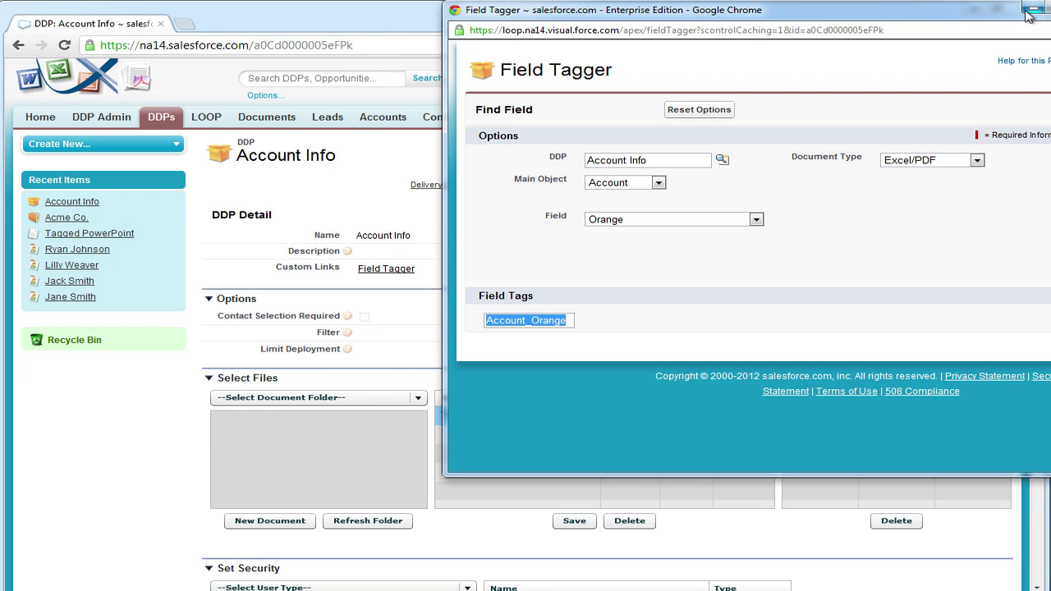
{"action": "left_click", "coordinate": [272, 301]}
{"action": "left_click", "coordinate": [270, 522]}
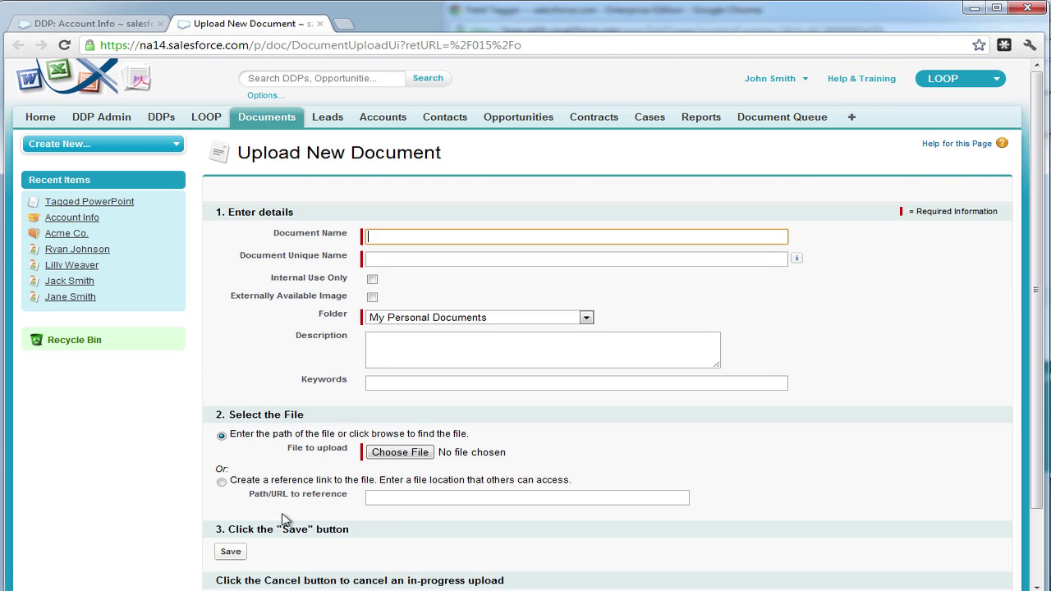
{"action": "left_click", "coordinate": [436, 318]}
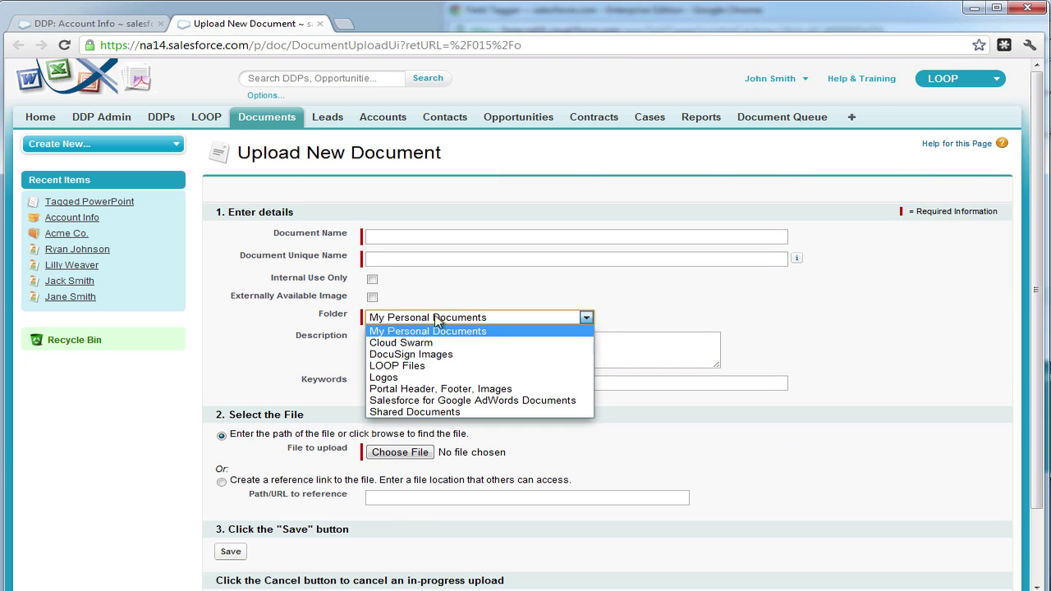
{"action": "left_click", "coordinate": [435, 366]}
Attach LogicFile.xlsx, name the document LogicFile, and save it
{"action": "left_click", "coordinate": [425, 456]}
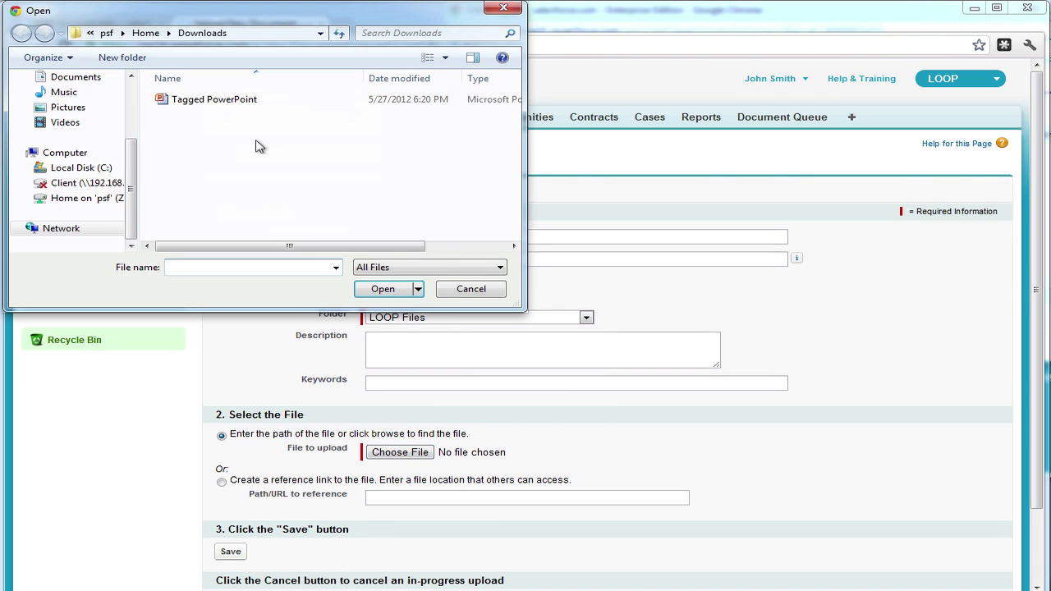
{"action": "left_click", "coordinate": [88, 78]}
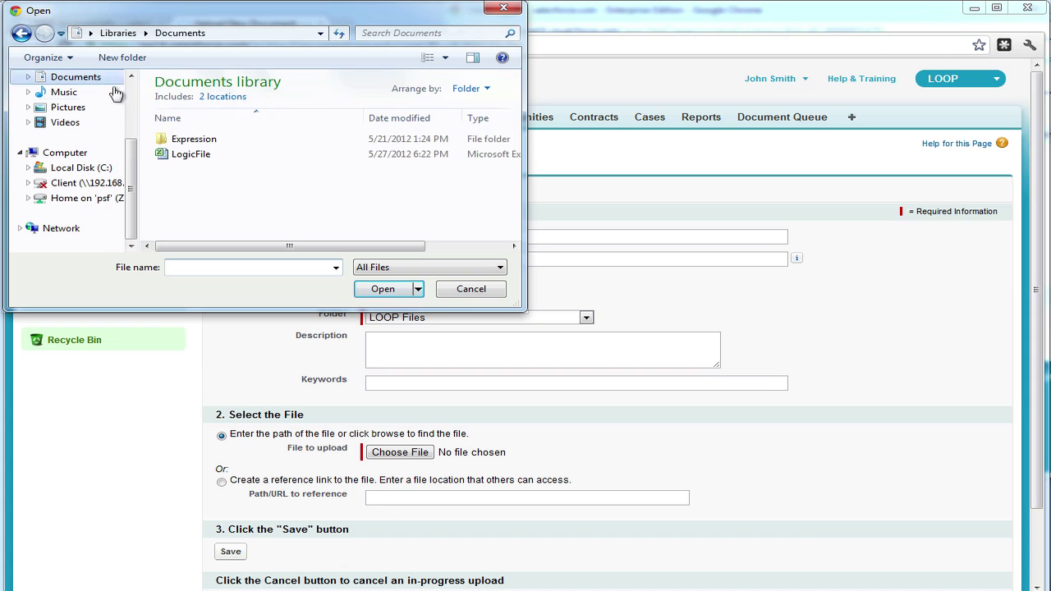
{"action": "left_click", "coordinate": [208, 155]}
{"action": "double_click", "coordinate": [208, 155]}
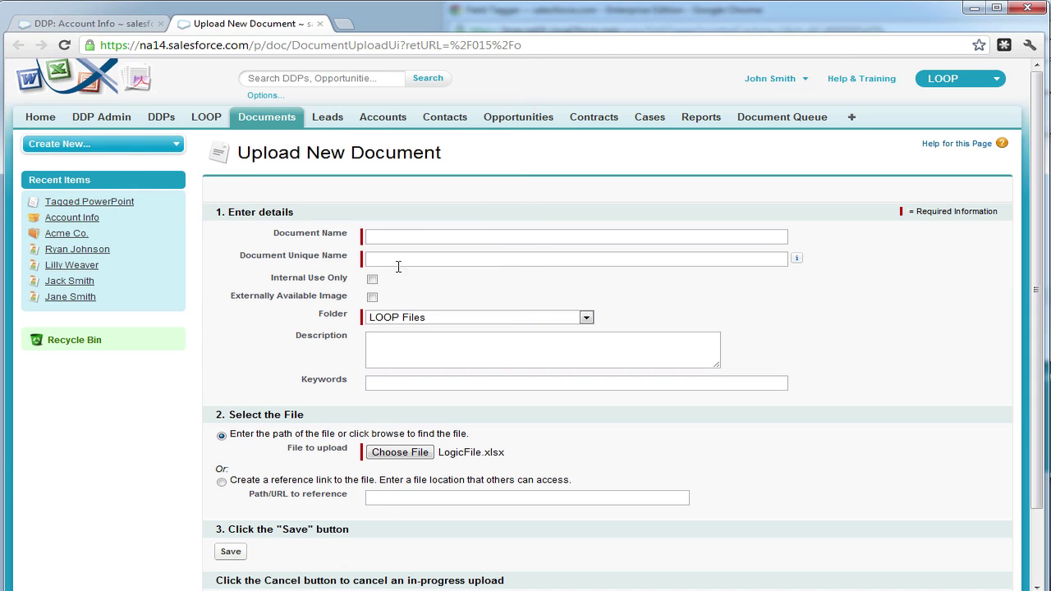
{"action": "left_click", "coordinate": [441, 236]}
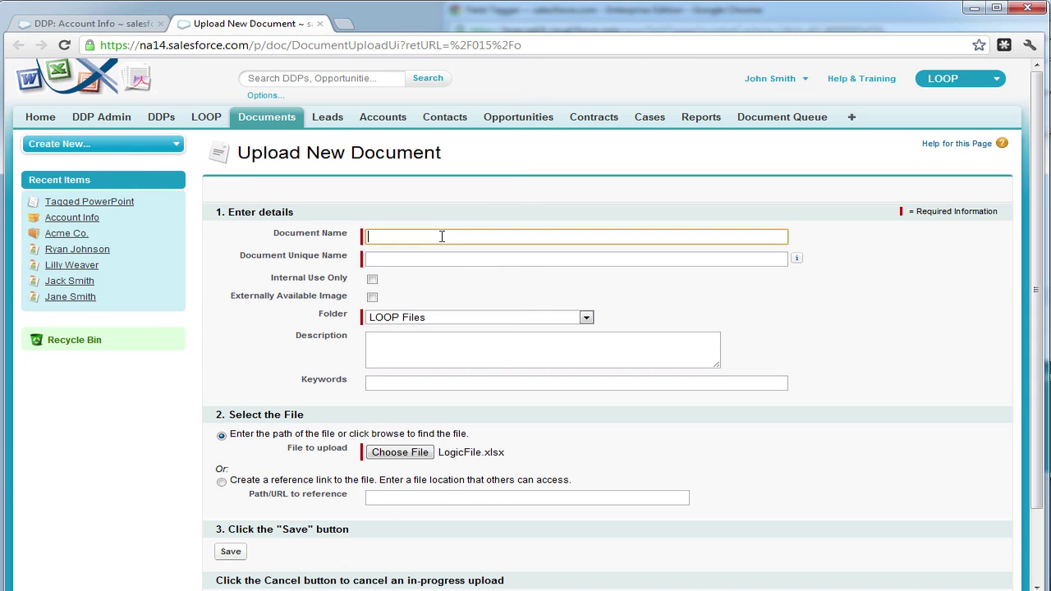
{"action": "type", "text": "LogicFile"}
{"action": "key", "text": "Tab"}
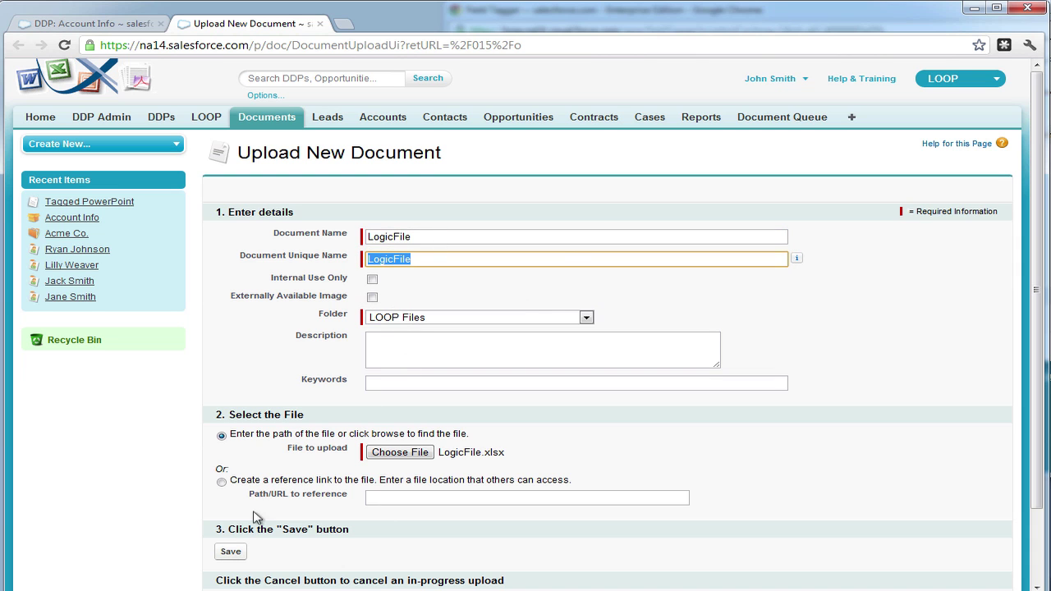
{"action": "left_click", "coordinate": [232, 550]}
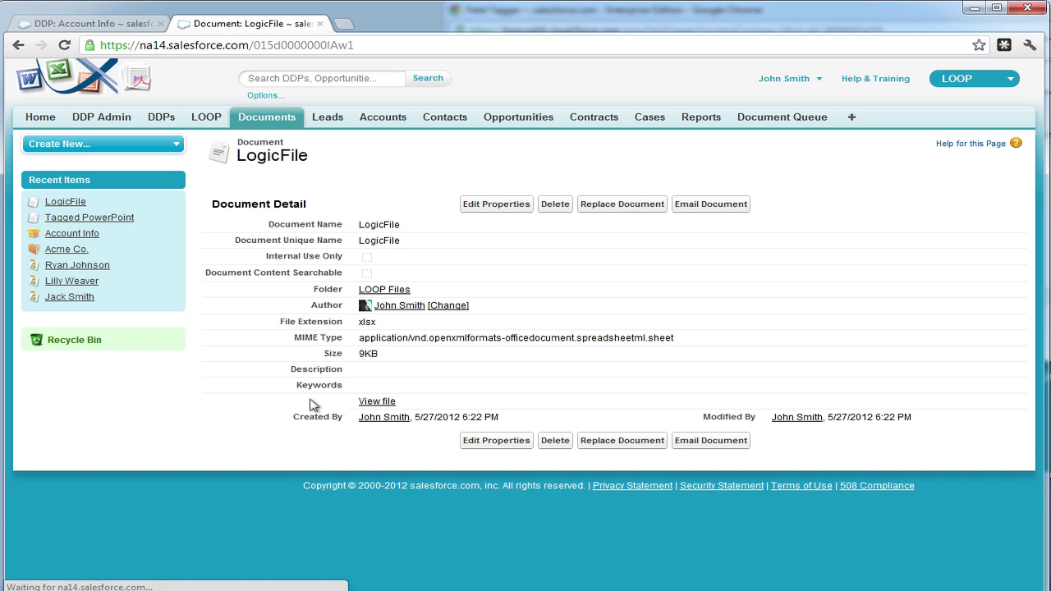
Add LogicFile from the LOOP Files folder to the Account Info DDP's files and save
{"action": "left_click", "coordinate": [319, 25]}
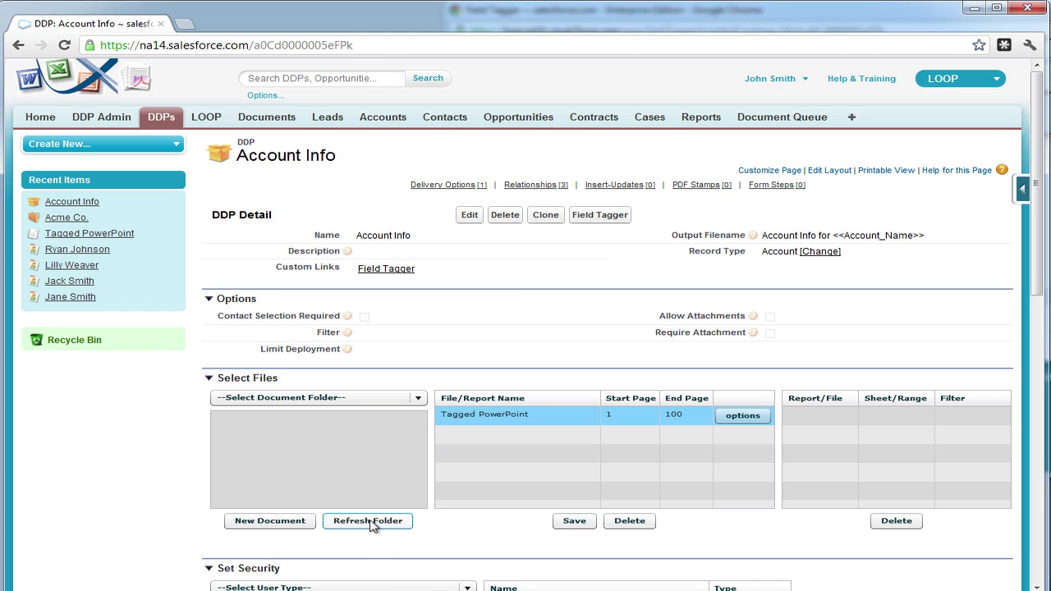
{"action": "left_click", "coordinate": [365, 398]}
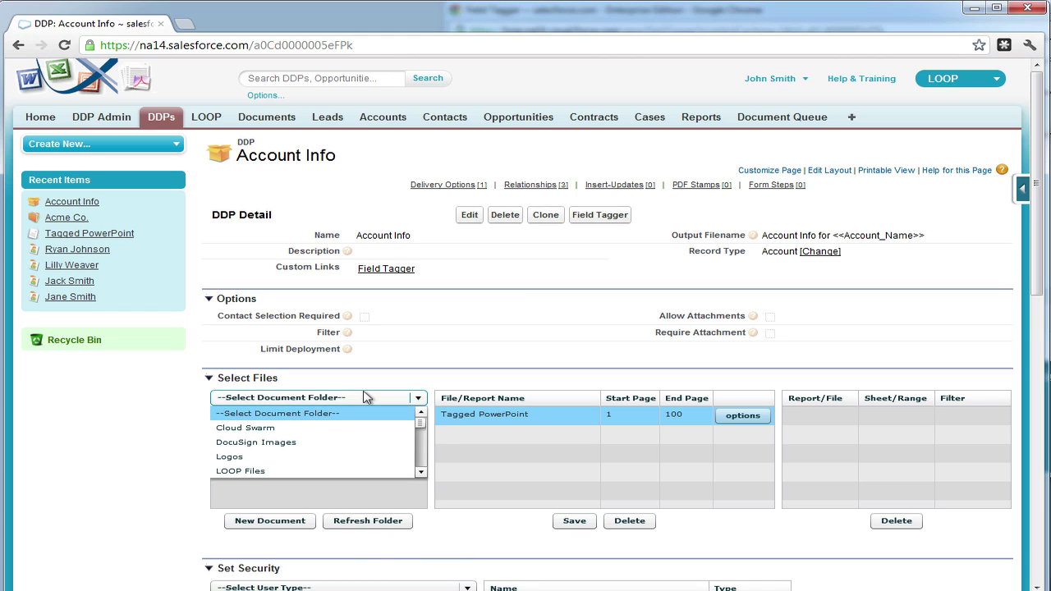
{"action": "key", "text": "Down"}
{"action": "key", "text": "Down"}
{"action": "key", "text": "Down"}
{"action": "key", "text": "Down"}
{"action": "key", "text": "Return"}
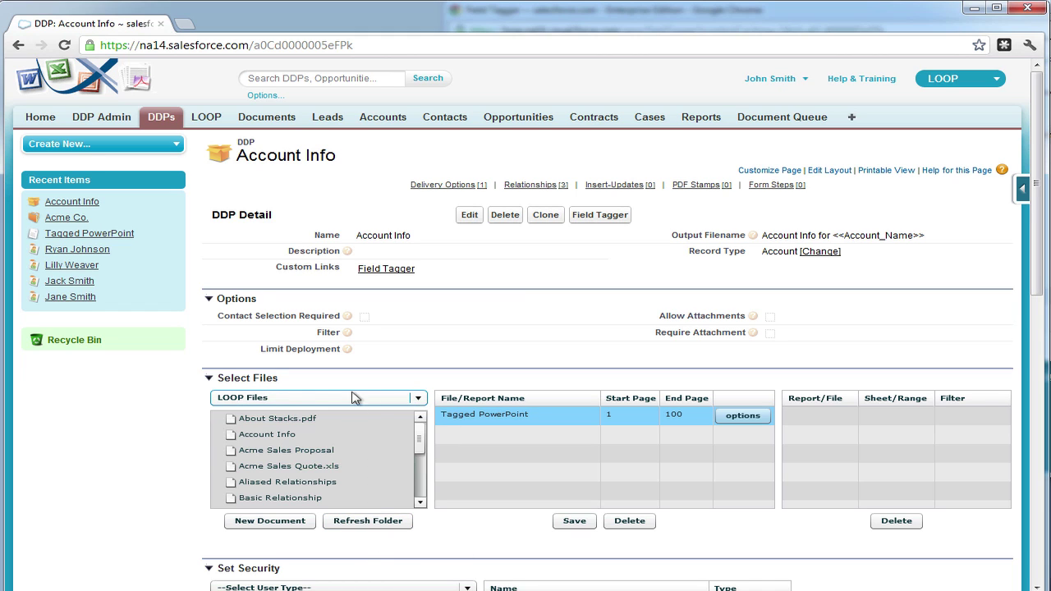
{"action": "left_click_drag", "start_coordinate": [419, 442], "coordinate": [420, 459]}
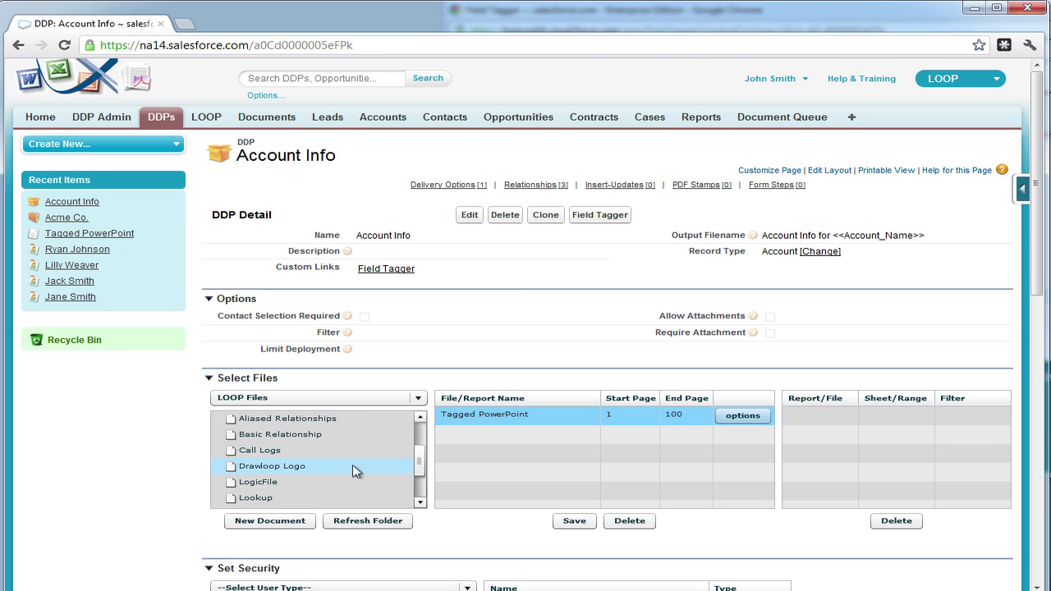
{"action": "left_click_drag", "start_coordinate": [279, 481], "coordinate": [531, 444]}
{"action": "left_click", "coordinate": [572, 521]}
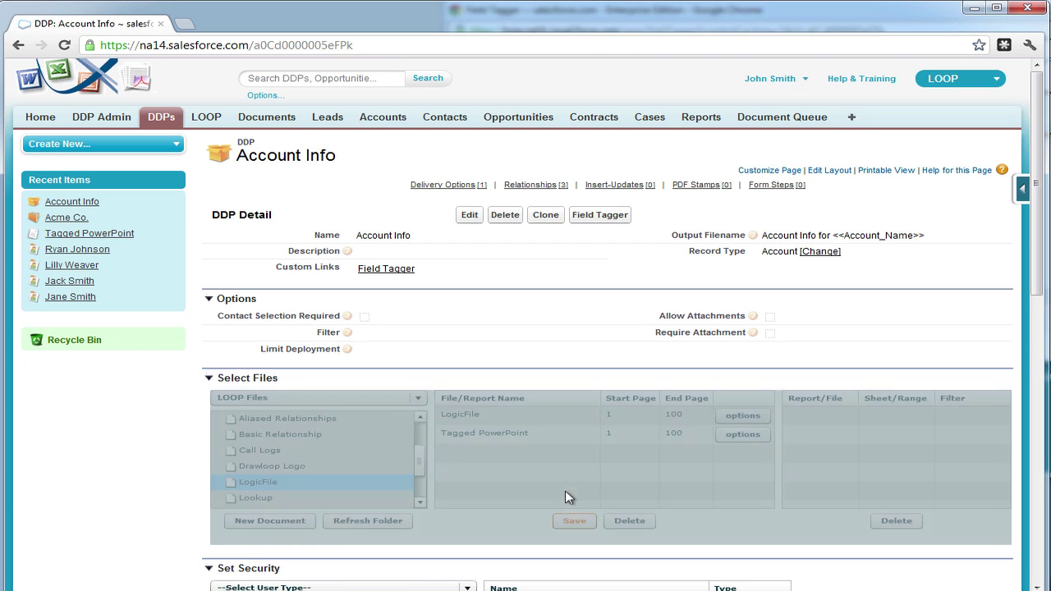
{"action": "left_click", "coordinate": [610, 487]}
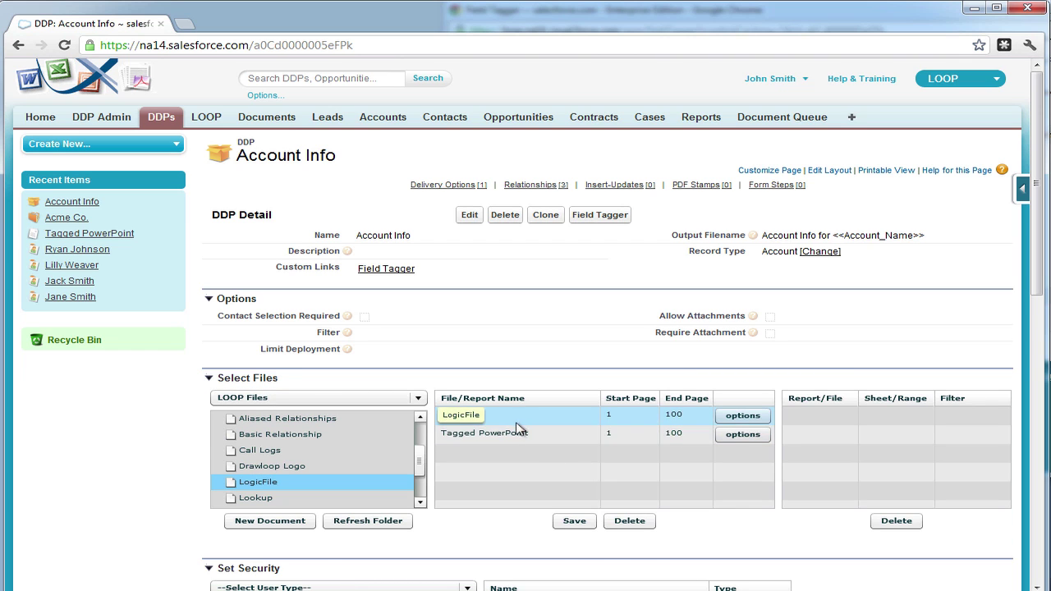
Link LogicFile to Tagged PowerPoint as a data source using sheet range Chart1
{"action": "left_click", "coordinate": [515, 434]}
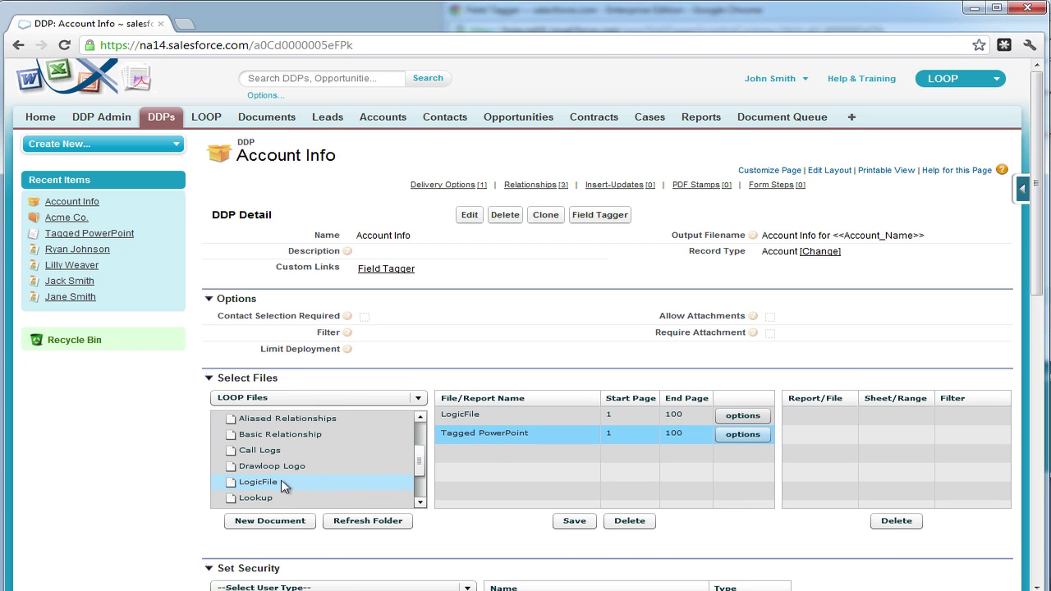
{"action": "left_click_drag", "start_coordinate": [281, 482], "coordinate": [839, 445]}
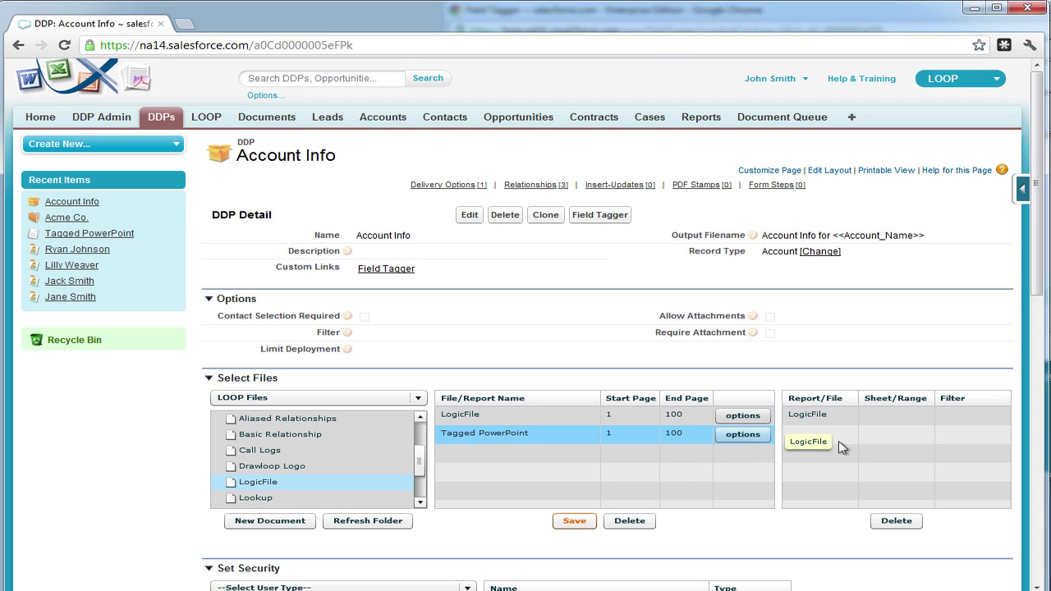
{"action": "left_click", "coordinate": [885, 423]}
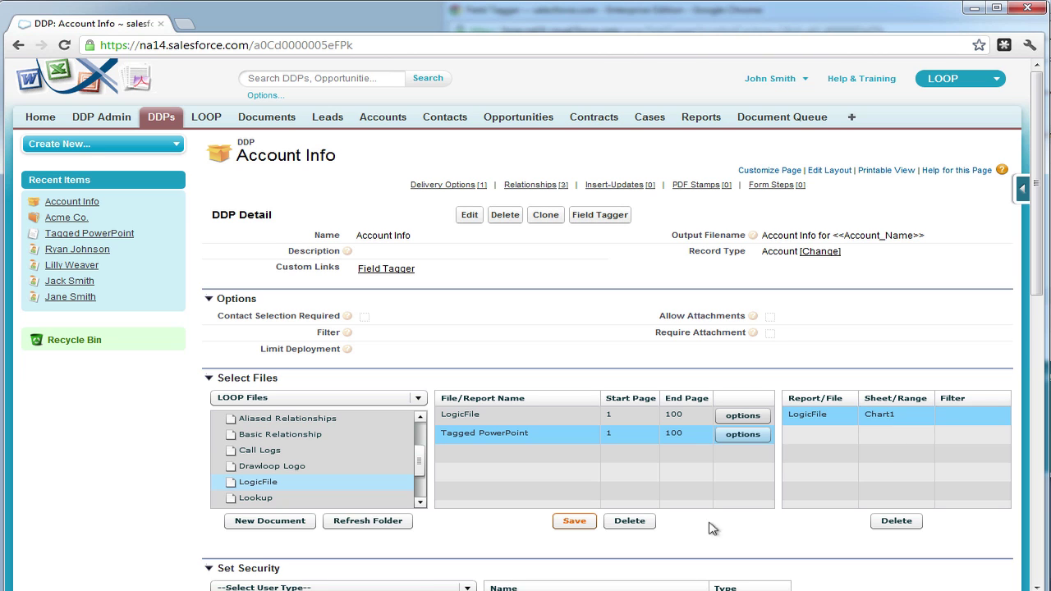
{"action": "left_click", "coordinate": [586, 522]}
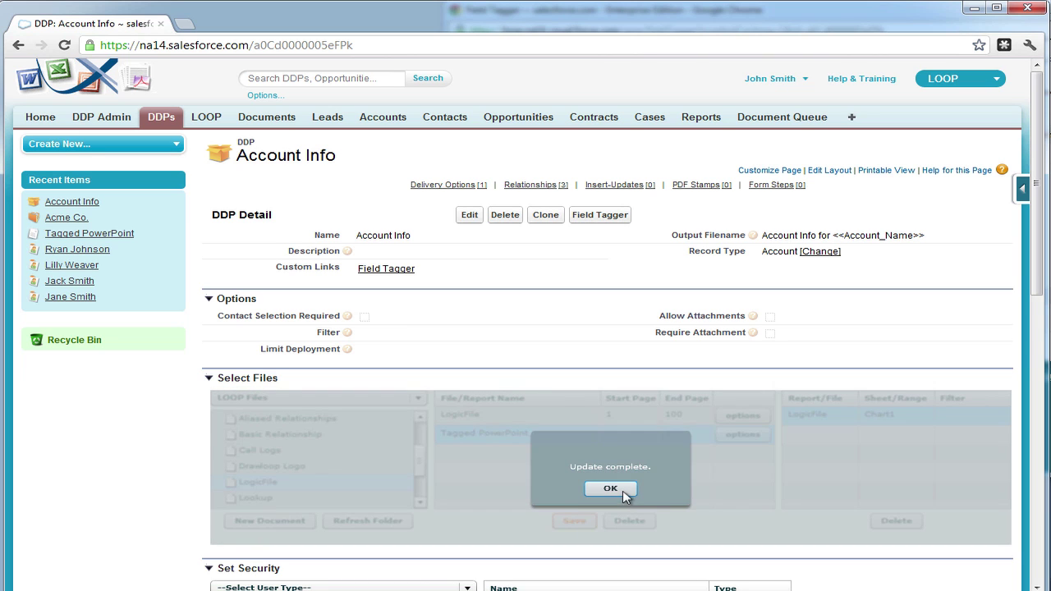
Set LogicFile's start and end pages to 0, save, and keep Tagged PowerPoint's LogicFile Chart1 source
{"action": "left_click", "coordinate": [610, 488]}
{"action": "left_click", "coordinate": [627, 417]}
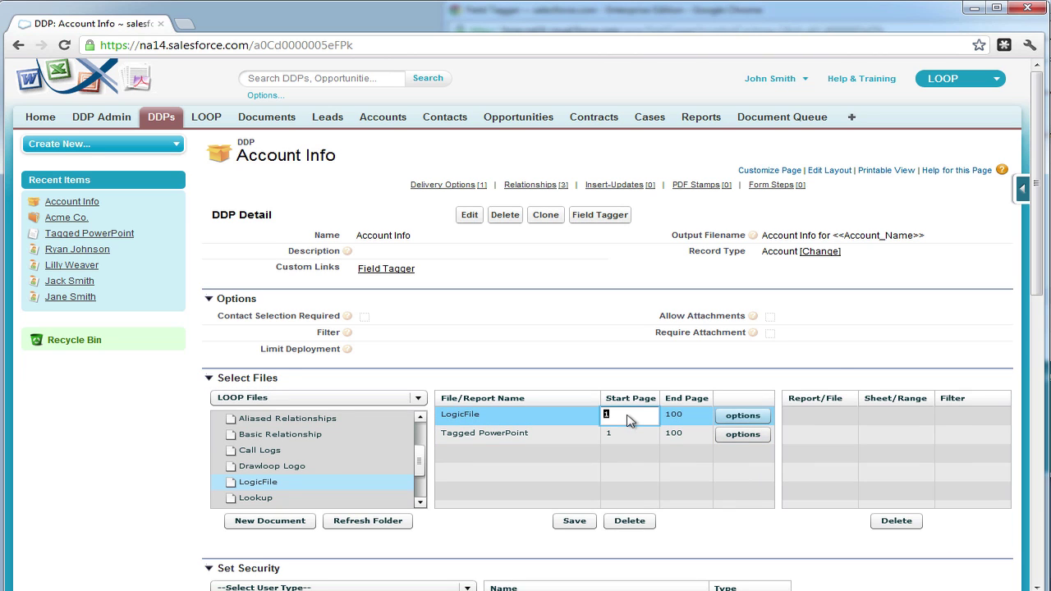
{"action": "type", "text": "0"}
{"action": "key", "text": "Tab"}
{"action": "type", "text": "0"}
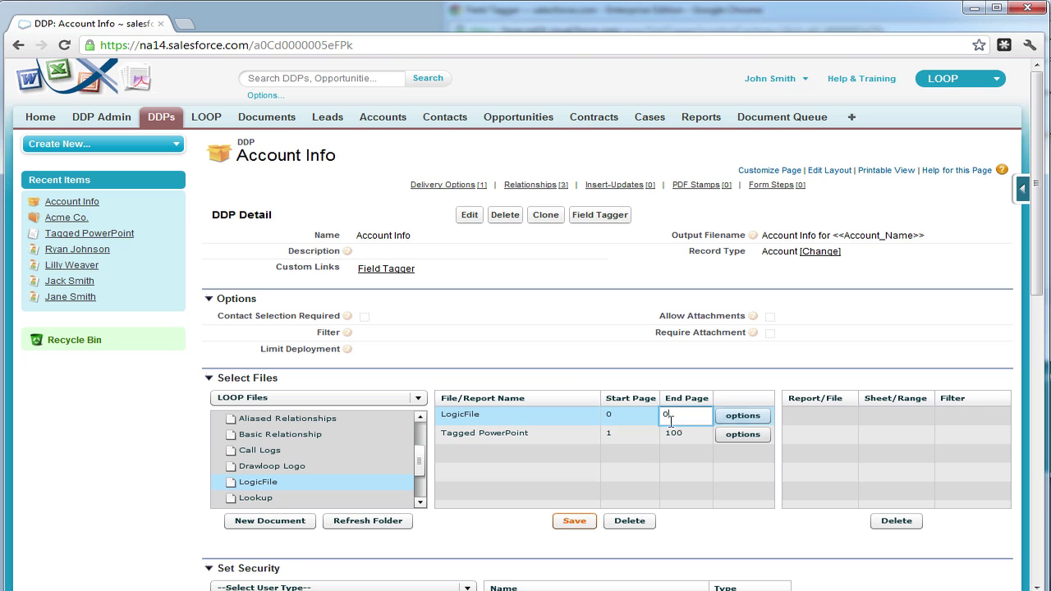
{"action": "left_click", "coordinate": [574, 521]}
{"action": "left_click", "coordinate": [602, 487]}
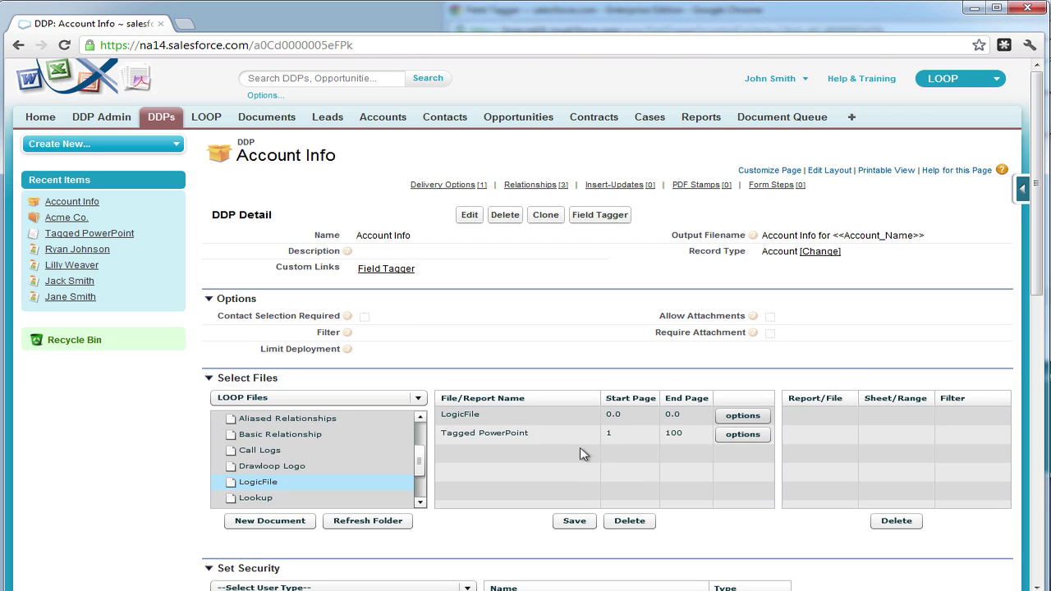
{"action": "left_click", "coordinate": [594, 439]}
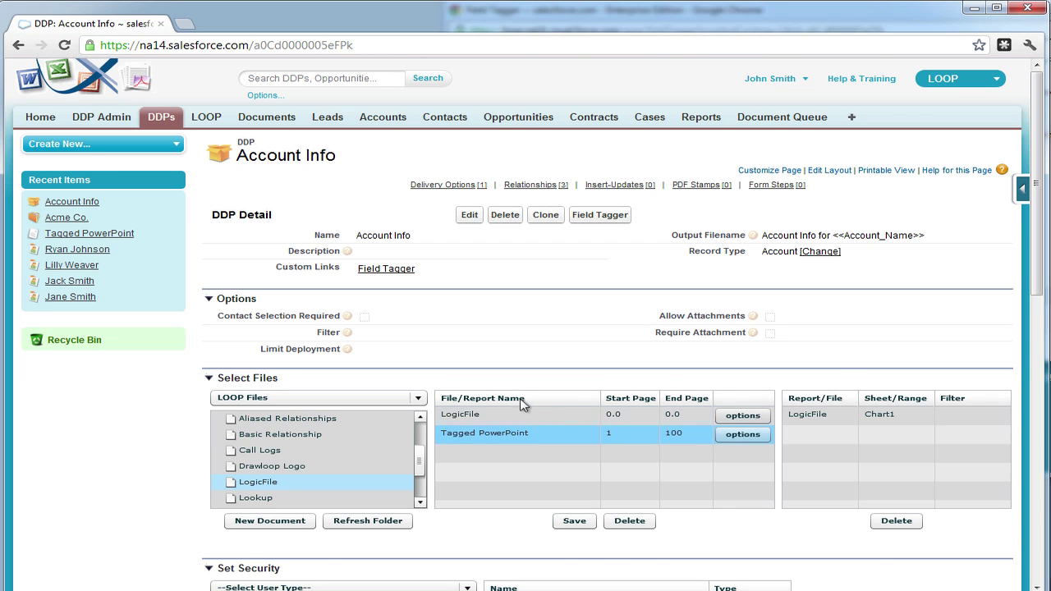
Run the Account Info DDP on Acme Co. with a chosen contact and download Account Info for Acme Co.pptx
{"action": "left_click", "coordinate": [80, 217]}
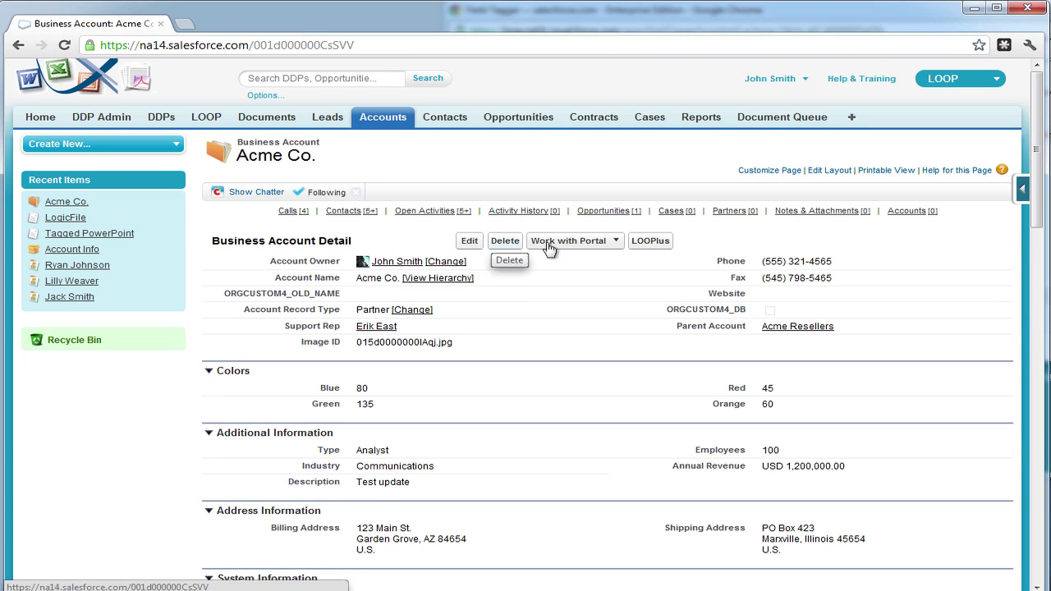
{"action": "left_click", "coordinate": [651, 241]}
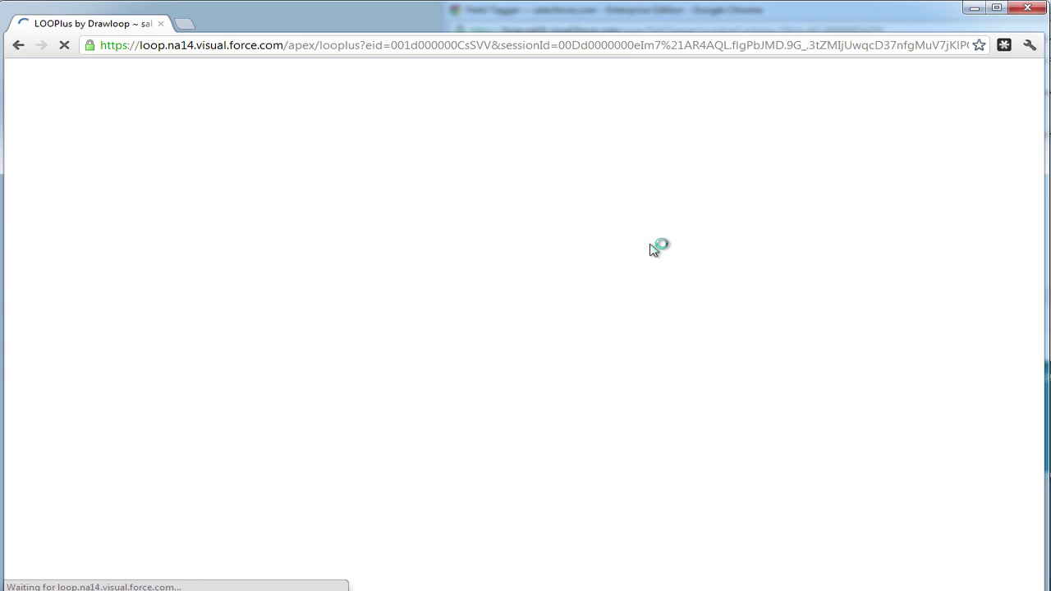
{"action": "left_click", "coordinate": [303, 232]}
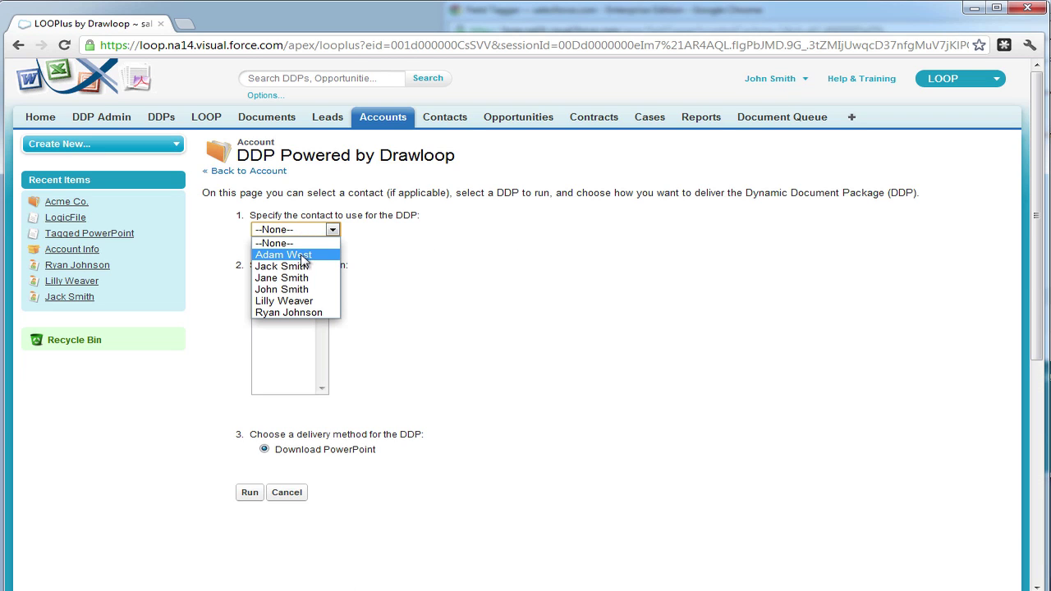
{"action": "left_click", "coordinate": [303, 256]}
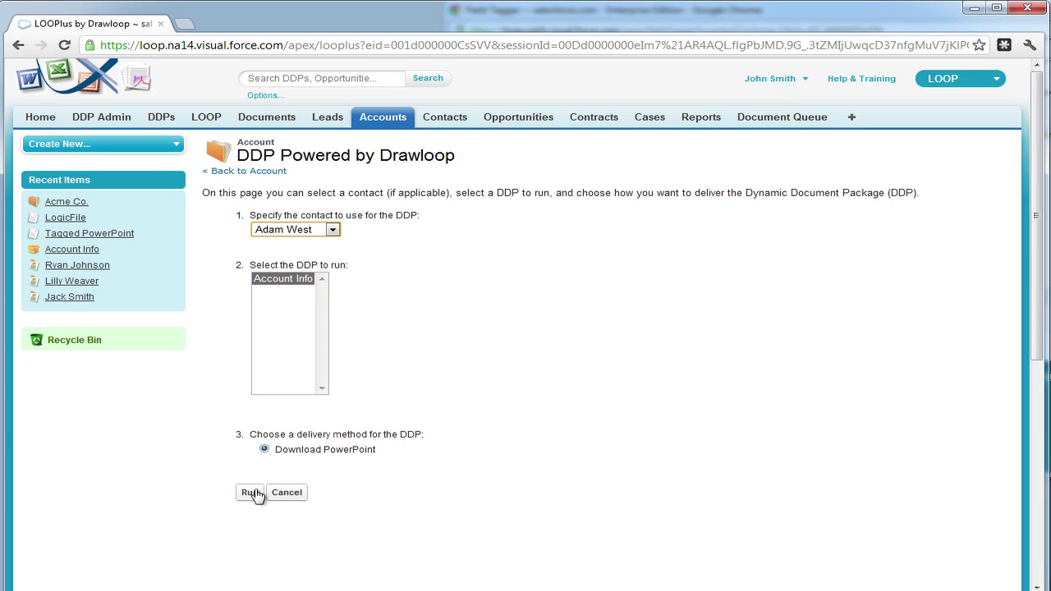
{"action": "left_click", "coordinate": [249, 492]}
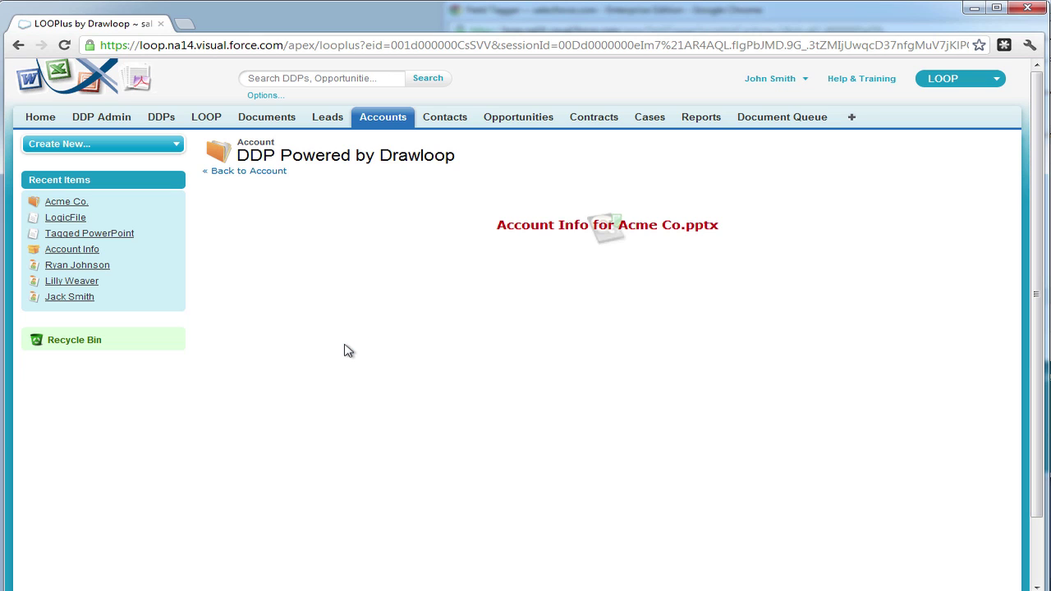
{"action": "left_click", "coordinate": [601, 234]}
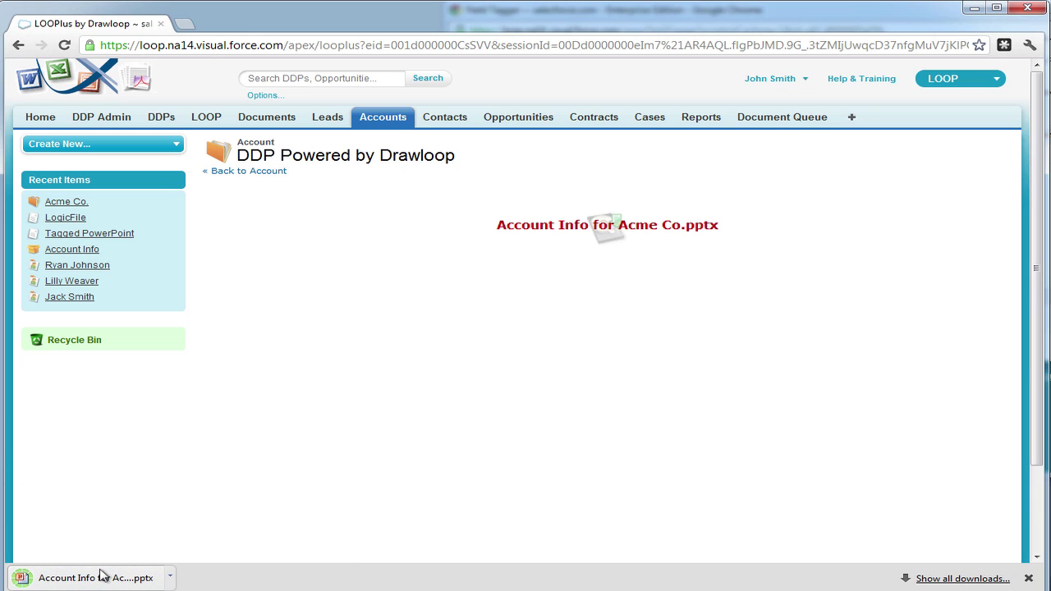
Open the downloaded deck and verify Color Chart slices: Blue 80, Green 135, Red 45, Orange 60
{"action": "left_click", "coordinate": [102, 574]}
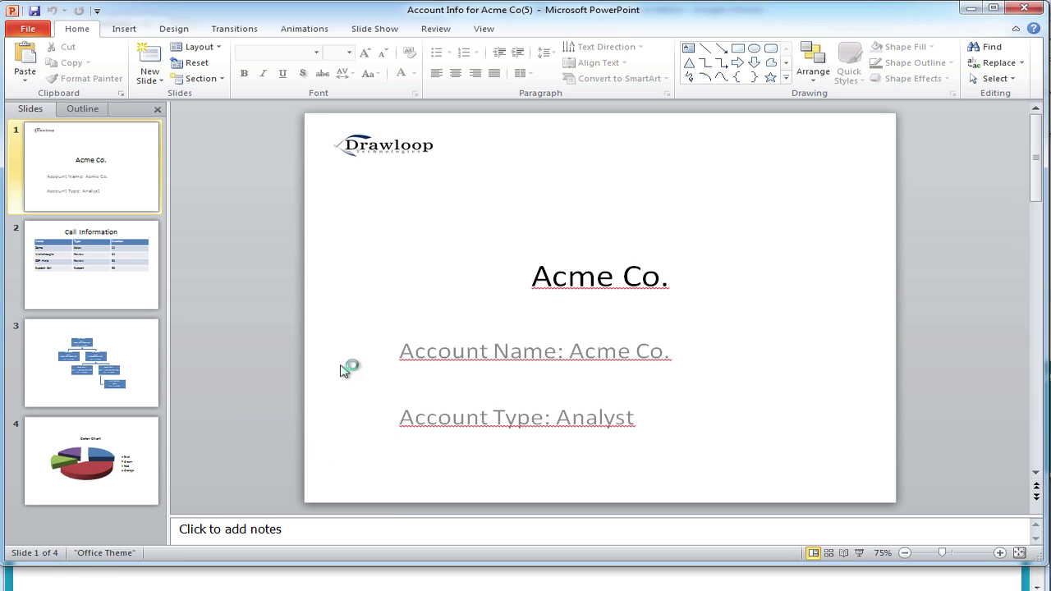
{"action": "left_click", "coordinate": [158, 263]}
{"action": "left_click", "coordinate": [150, 330]}
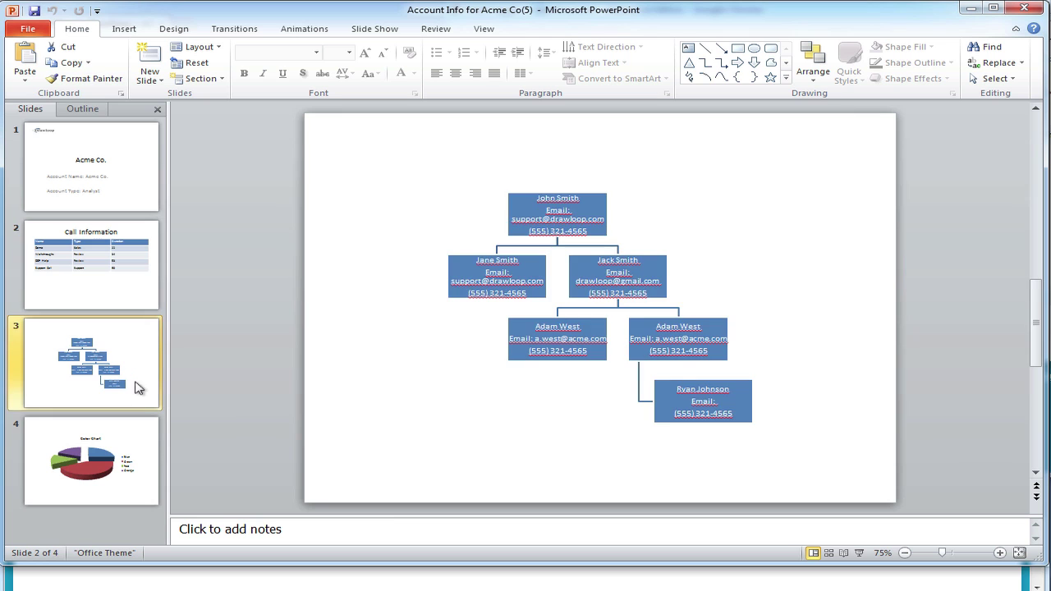
{"action": "left_click", "coordinate": [137, 435]}
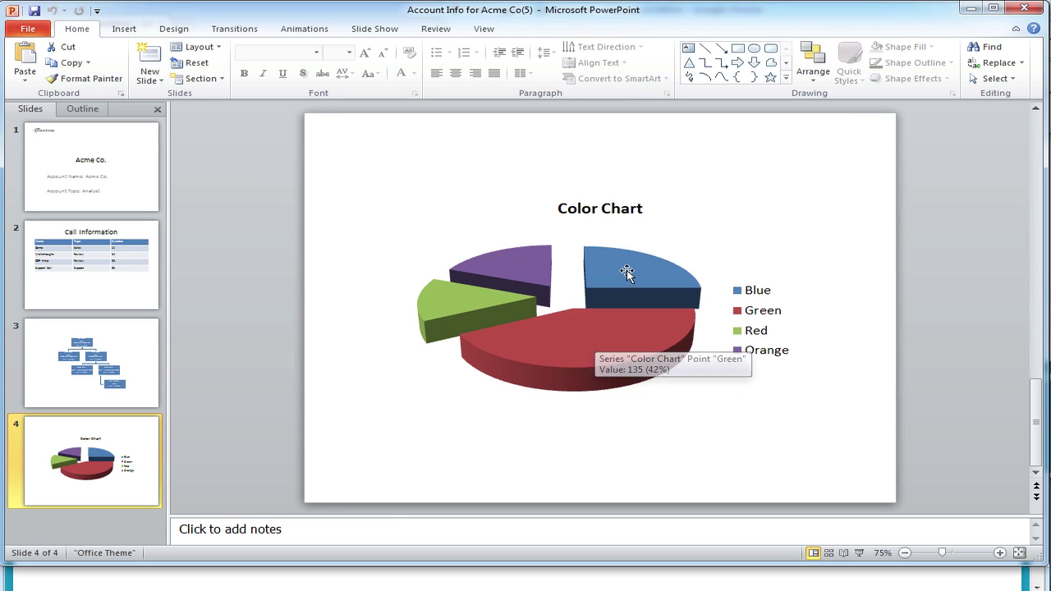
{"action": "mouse_move", "coordinate": [626, 268]}
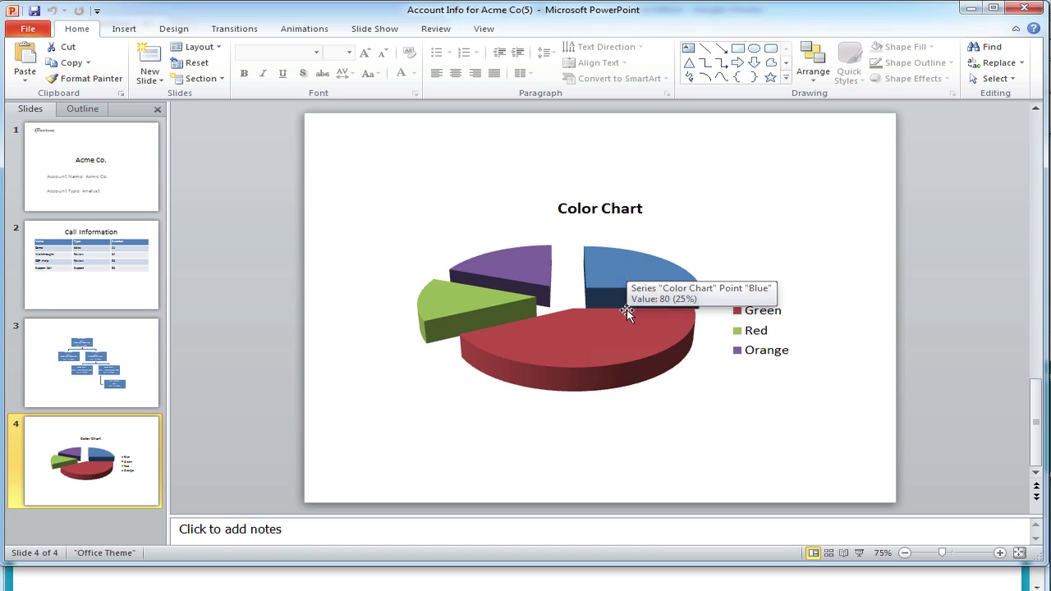
{"action": "mouse_move", "coordinate": [626, 322]}
{"action": "mouse_move", "coordinate": [469, 307]}
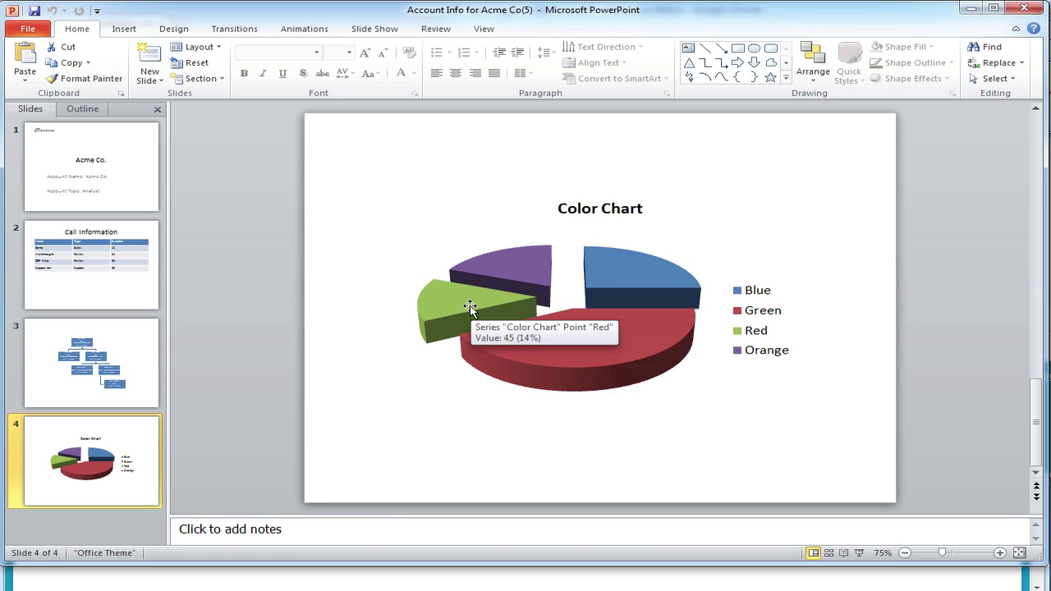
{"action": "mouse_move", "coordinate": [516, 267]}
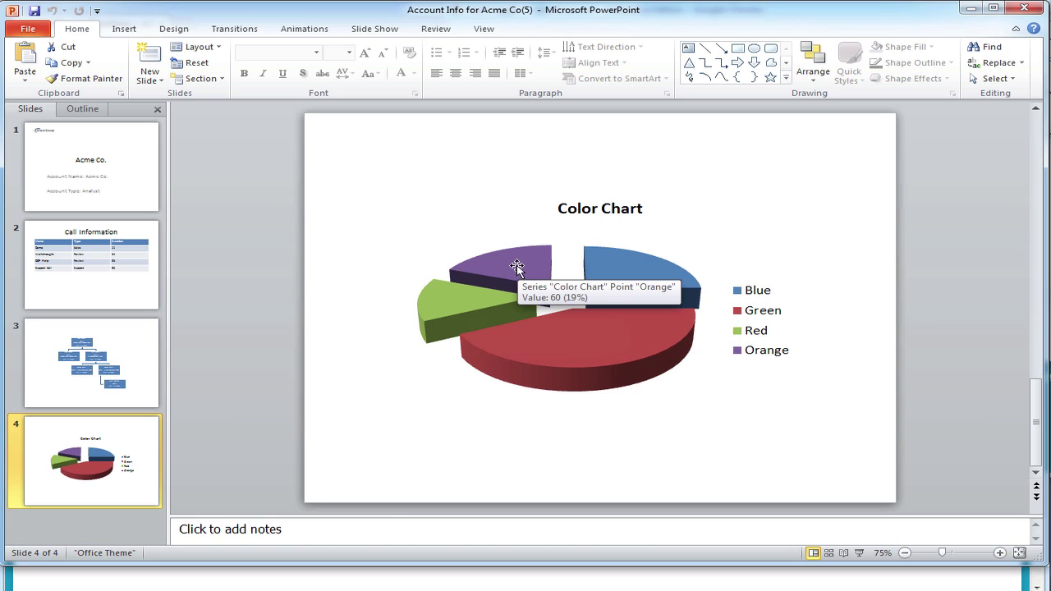